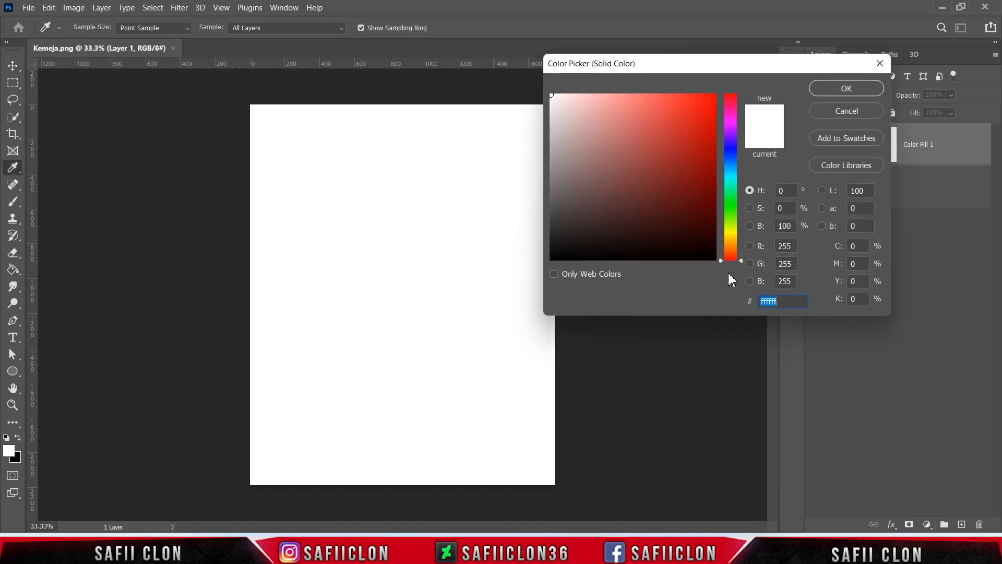
Set the solid colour fill to #3069b0 and place it beneath the white shirt layer as the background
type("3")
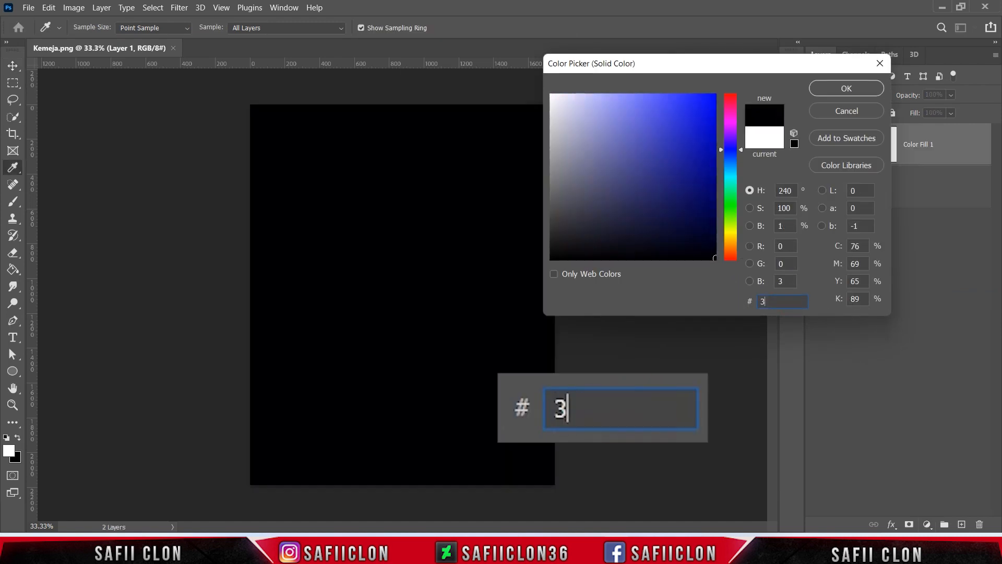
type("069b0")
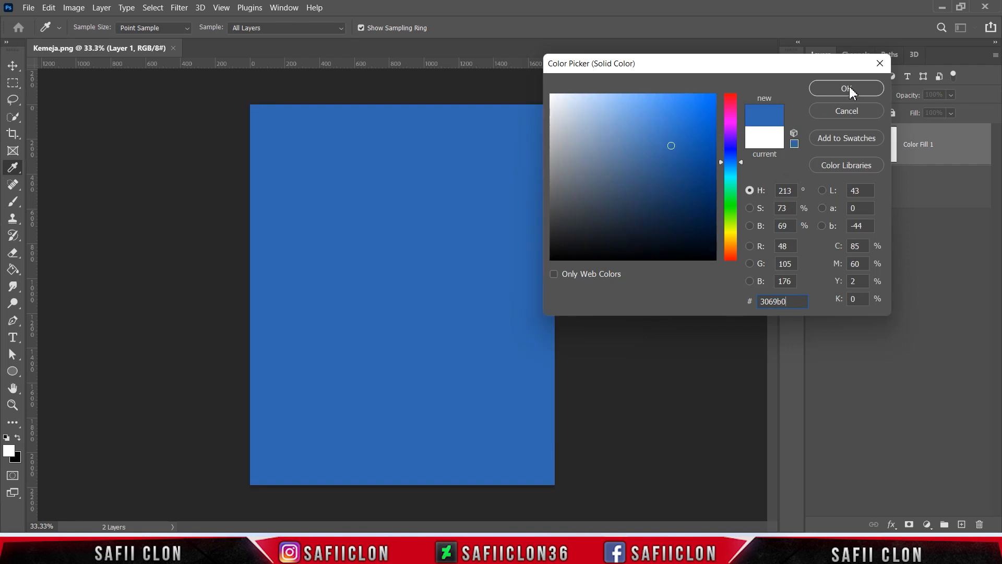
left_click(850, 90)
left_click_drag(948, 131, 955, 213)
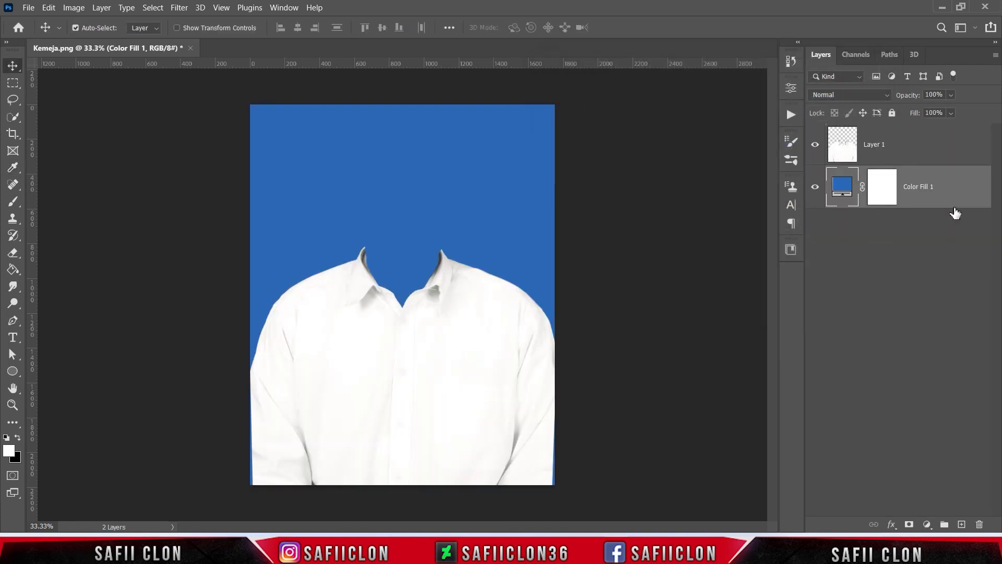
left_click(926, 147)
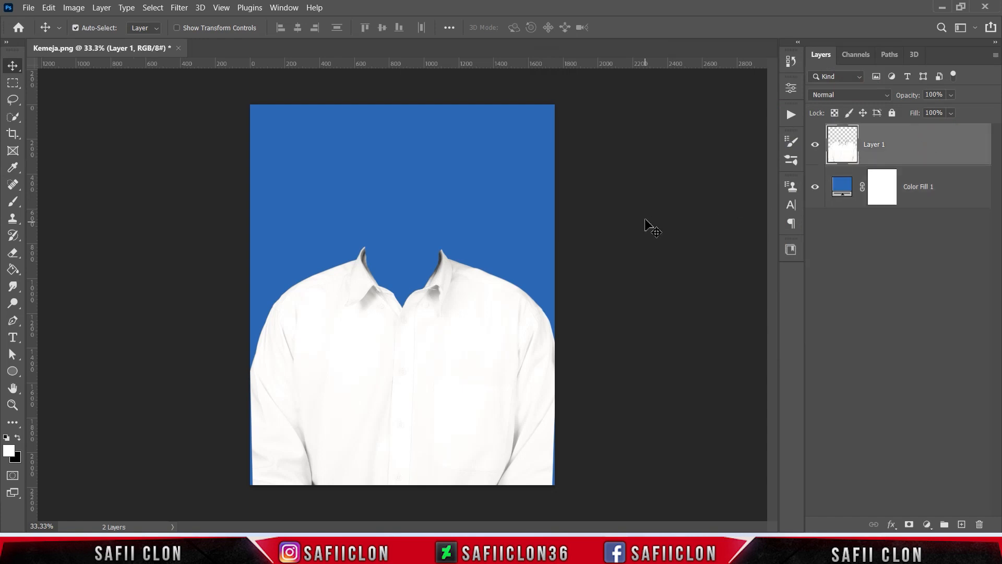
Open the portrait image 1658360607267.jpg and unlock its background layer
left_click(29, 7)
left_click(47, 32)
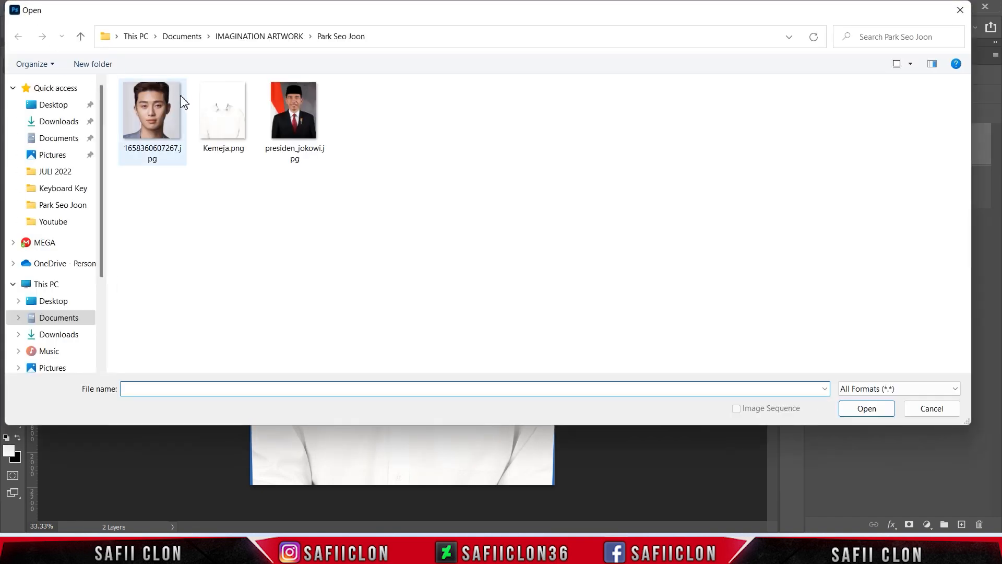
left_click(178, 116)
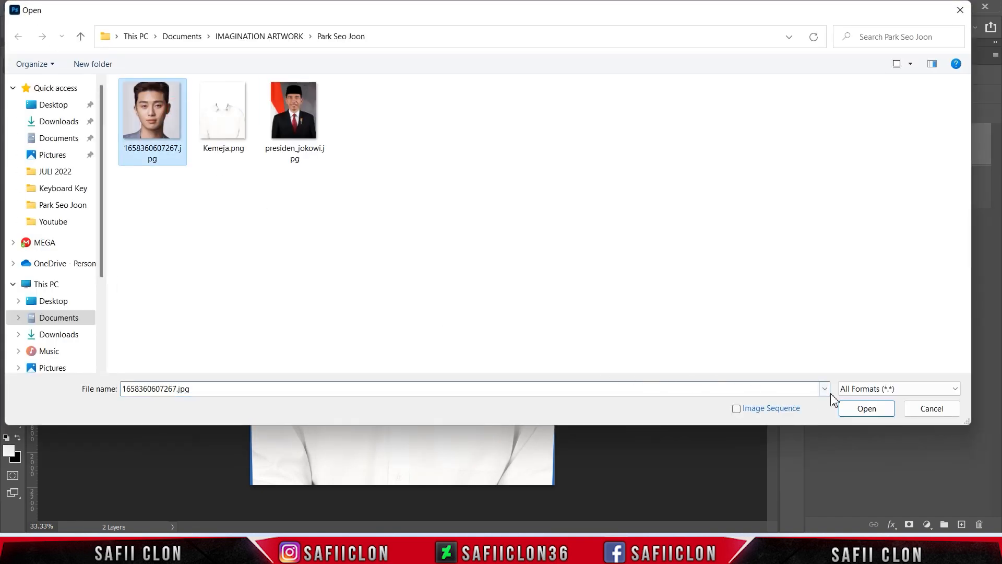
left_click(866, 409)
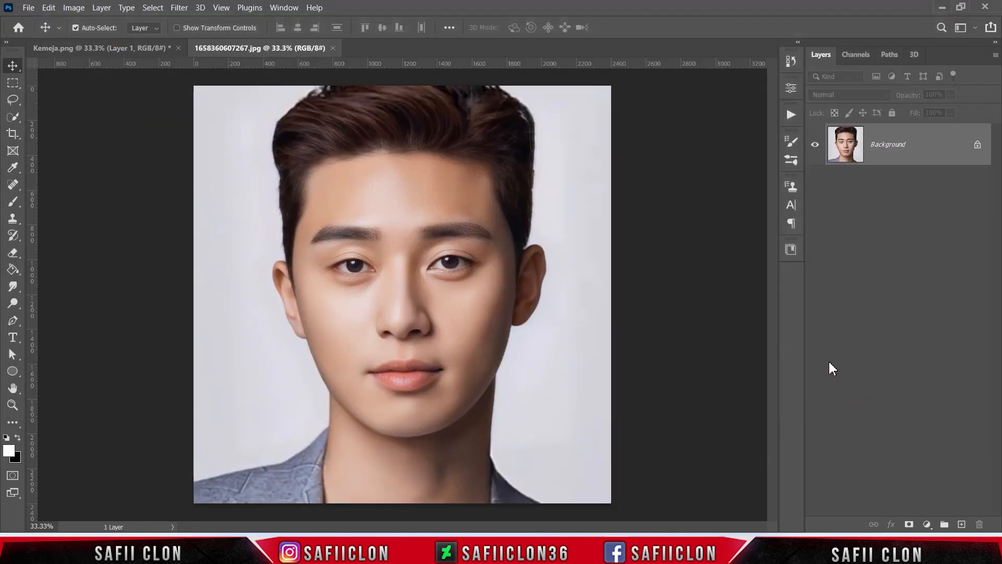
left_click(977, 145)
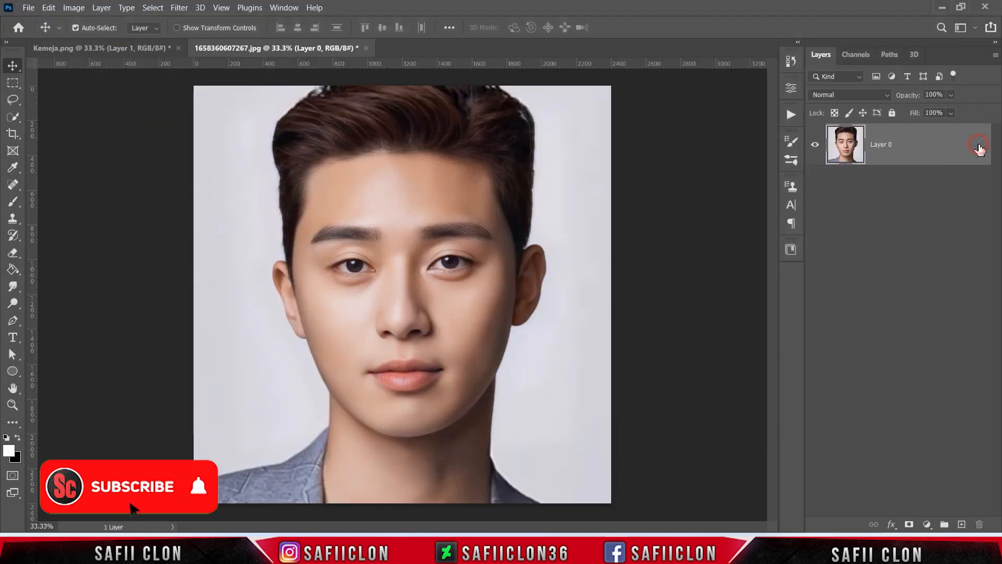
Select the man's head, neck and jacket with the Quick Selection tool, including both ears
left_click(13, 116)
left_click(72, 132)
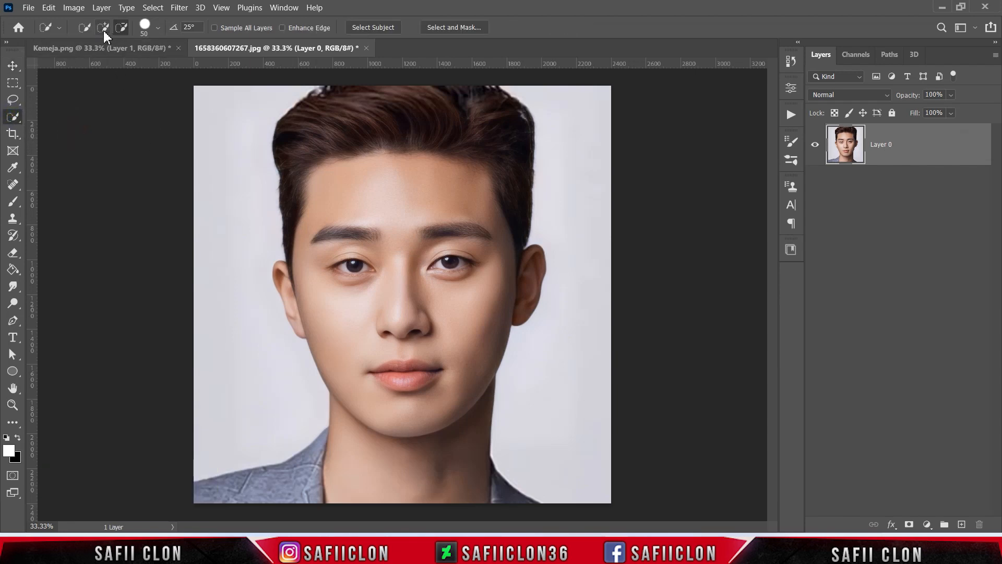
left_click(157, 29)
left_click(158, 28)
mouse_move(279, 481)
left_mouse_down()
mouse_move(473, 493)
mouse_move(400, 244)
mouse_move(375, 211)
left_mouse_up()
left_click_drag(311, 304, 292, 286)
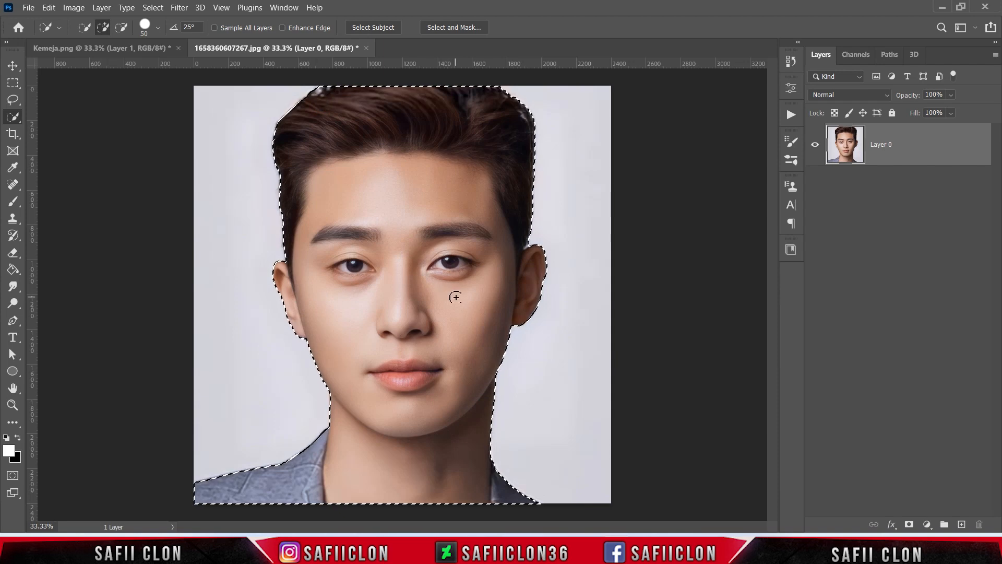
Mask out the background around the selected man and bring the masked portrait layer into the Kemeja.png document
left_click(932, 141)
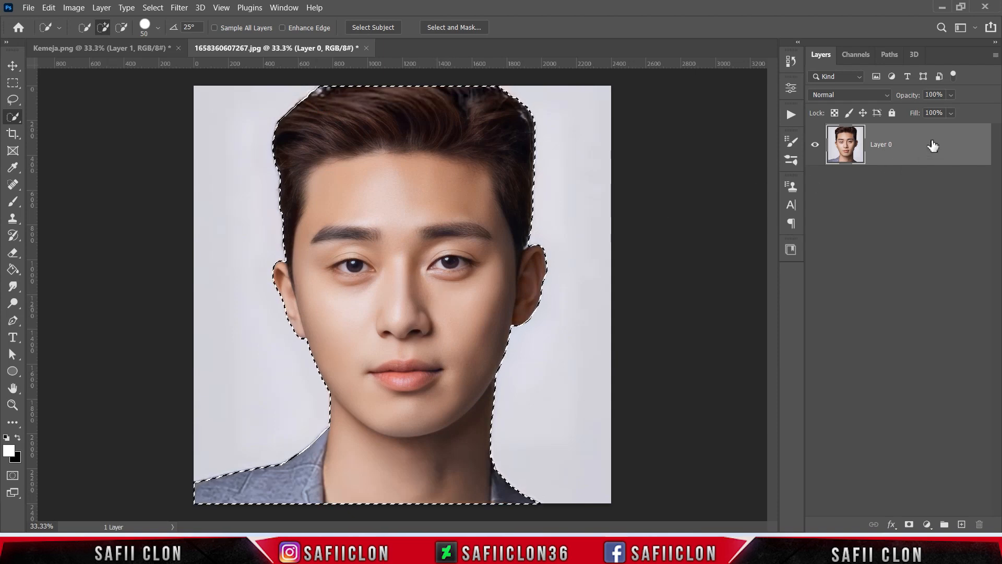
left_click(908, 524)
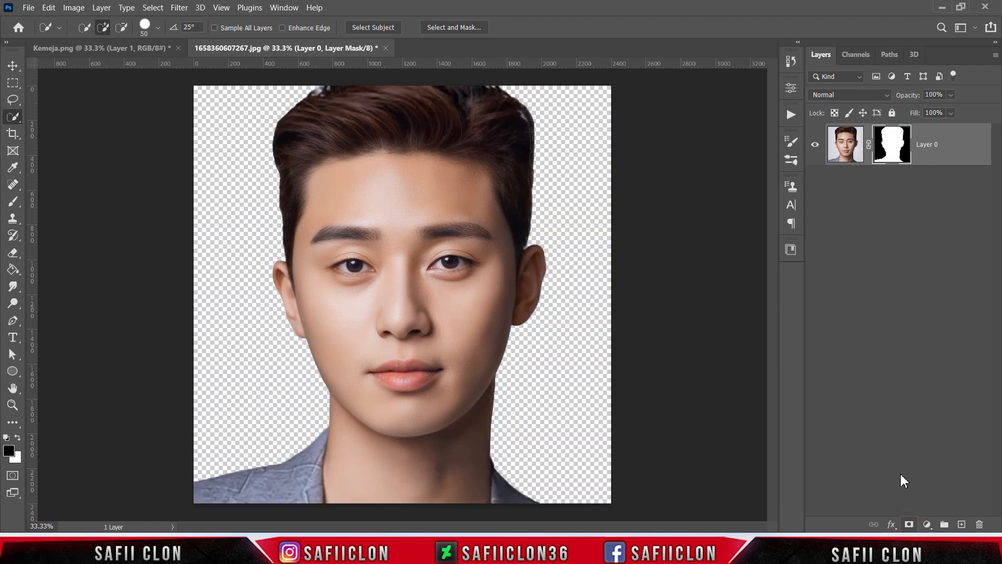
left_click_drag(960, 150, 453, 219)
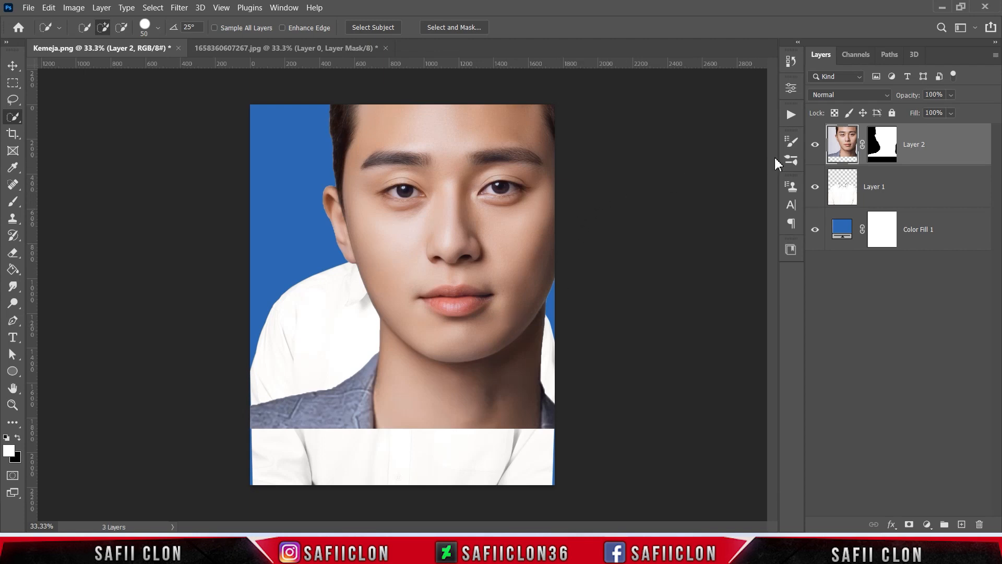
Scale the masked portrait to less than half its size and centre it horizontally above the shirt
key("ctrl+t")
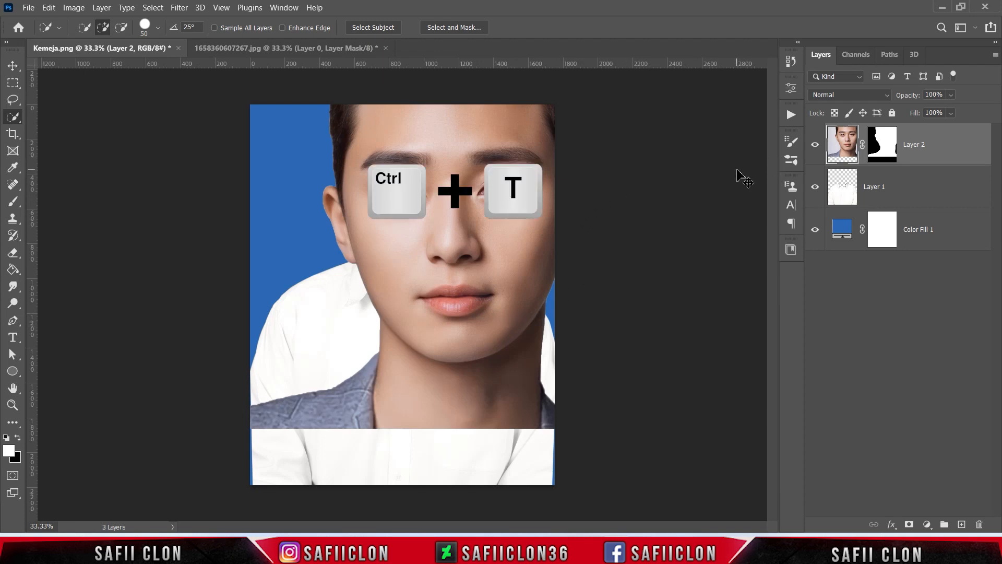
left_click_drag(245, 429, 362, 306)
left_click_drag(441, 214, 407, 216)
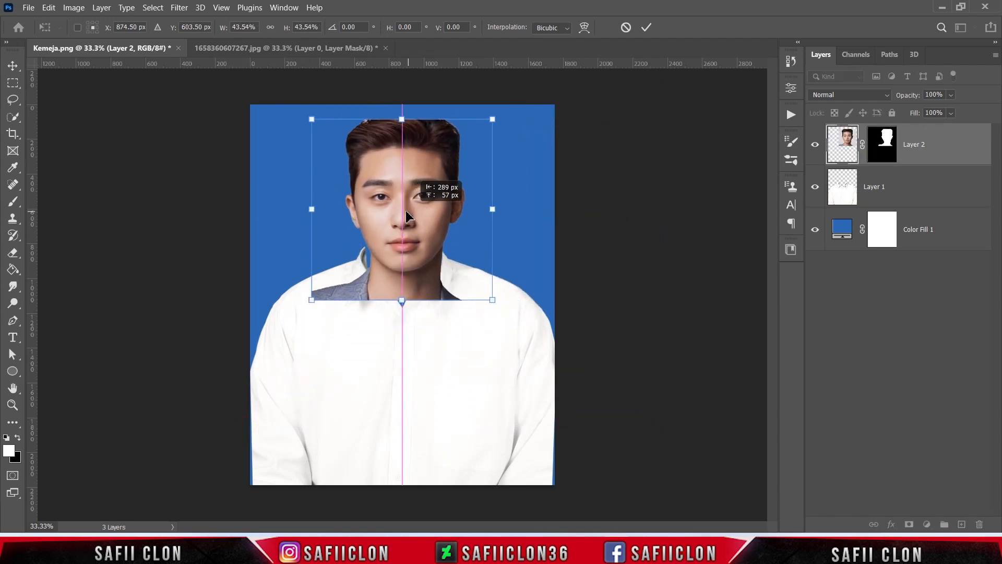
left_click_drag(492, 300, 493, 302)
mouse_move(443, 246)
left_mouse_down()
mouse_move(442, 272)
mouse_move(443, 253)
left_mouse_up()
left_click(644, 28)
key("w")
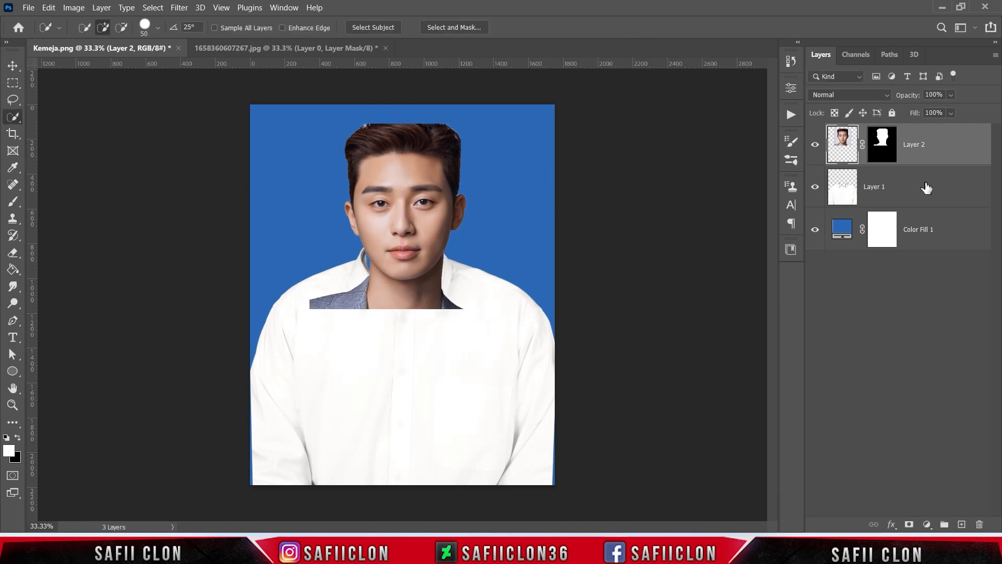
Bring the shirt layer in front of the portrait, scale it to about 108% and lower it below the man's chin
left_click(926, 187)
left_click_drag(903, 189, 904, 140)
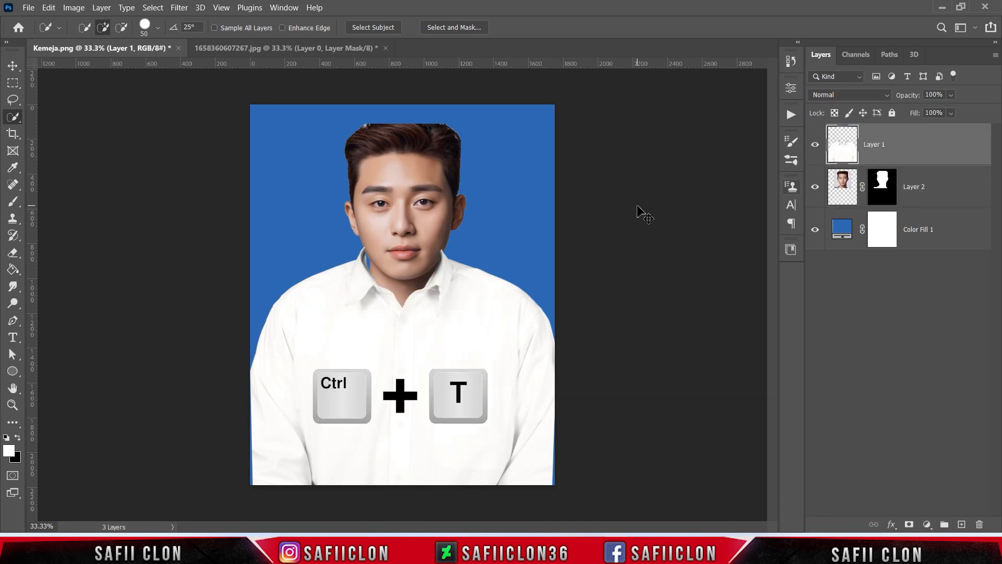
key("ctrl+t")
left_click_drag(444, 297, 444, 334)
left_click_drag(553, 284, 574, 280)
left_click_drag(471, 348, 471, 369)
left_click_drag(567, 294, 569, 293)
key("Up")
key("Left")
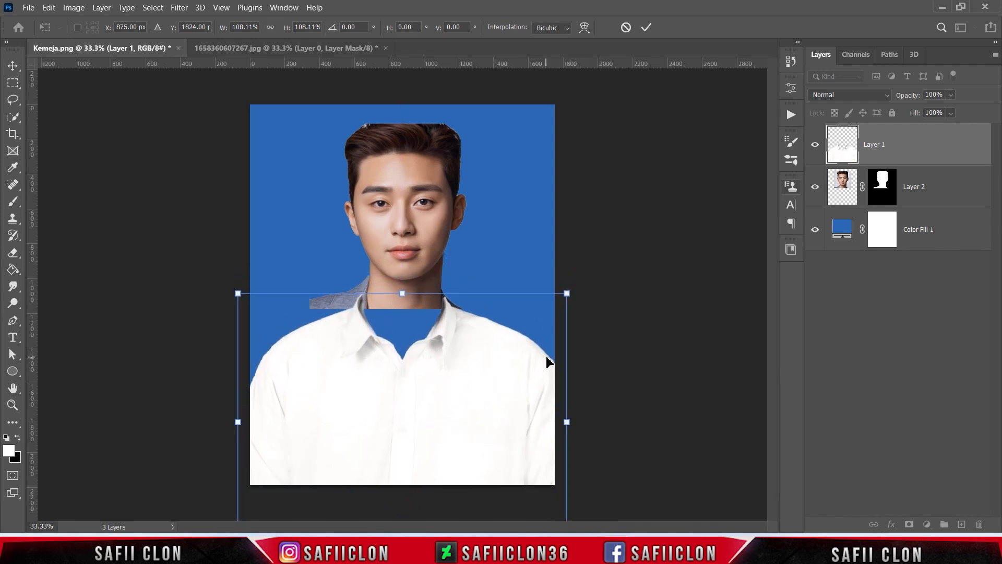
left_click(646, 27)
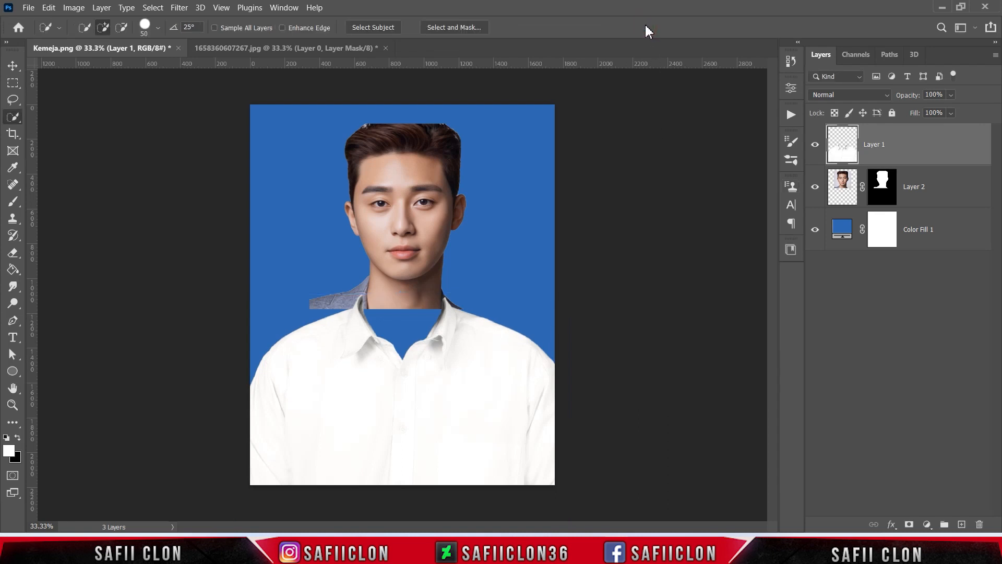
Open the portrait's layer mask in Select and Mask and set the Refine Edge brush size to 24
left_click(954, 193)
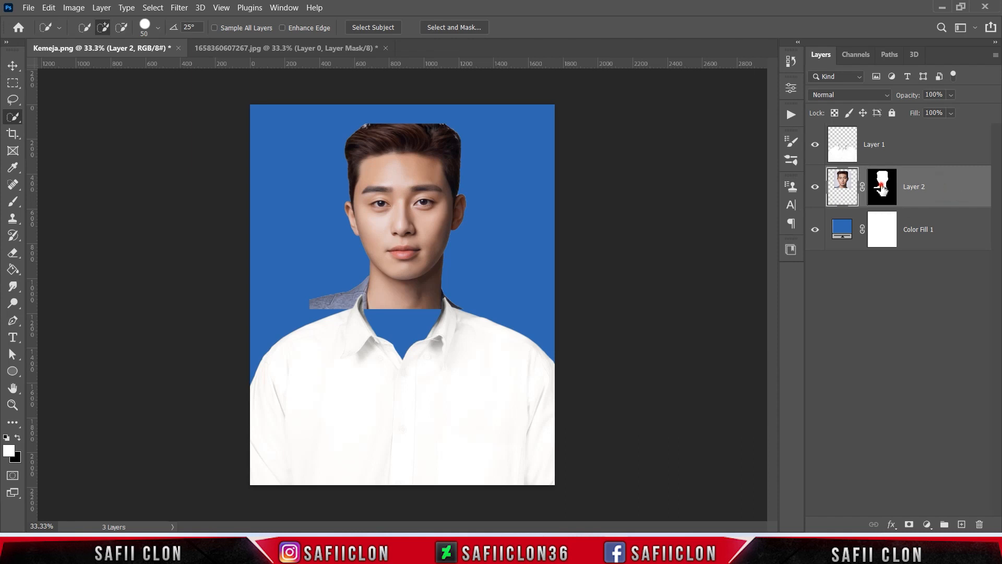
left_click(881, 184)
right_click(881, 180)
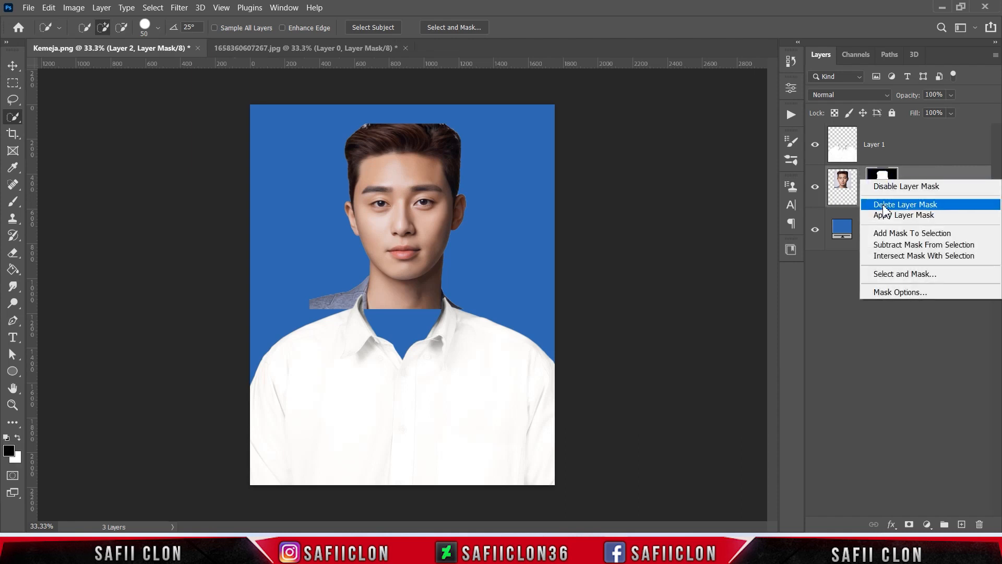
left_click(897, 272)
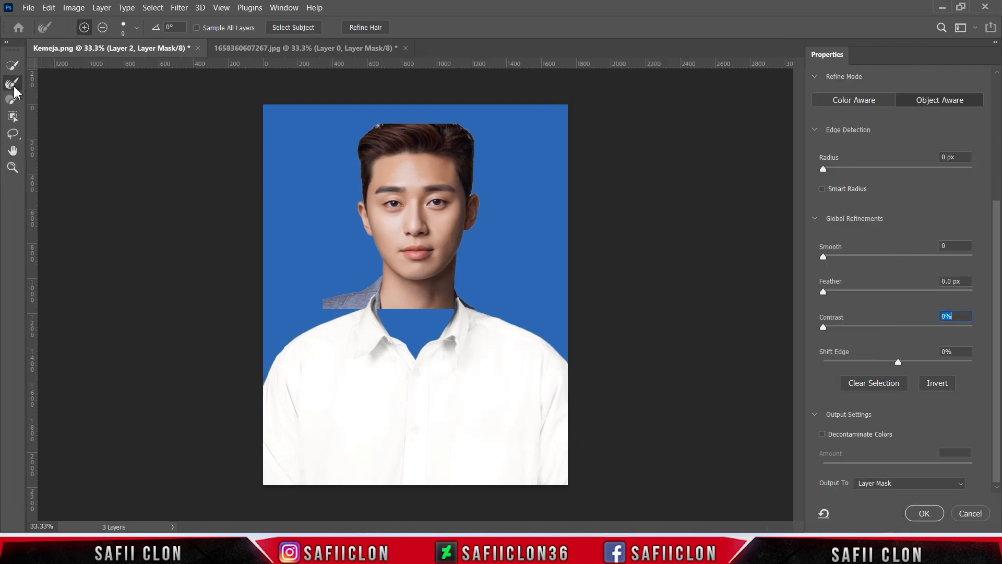
left_click(136, 28)
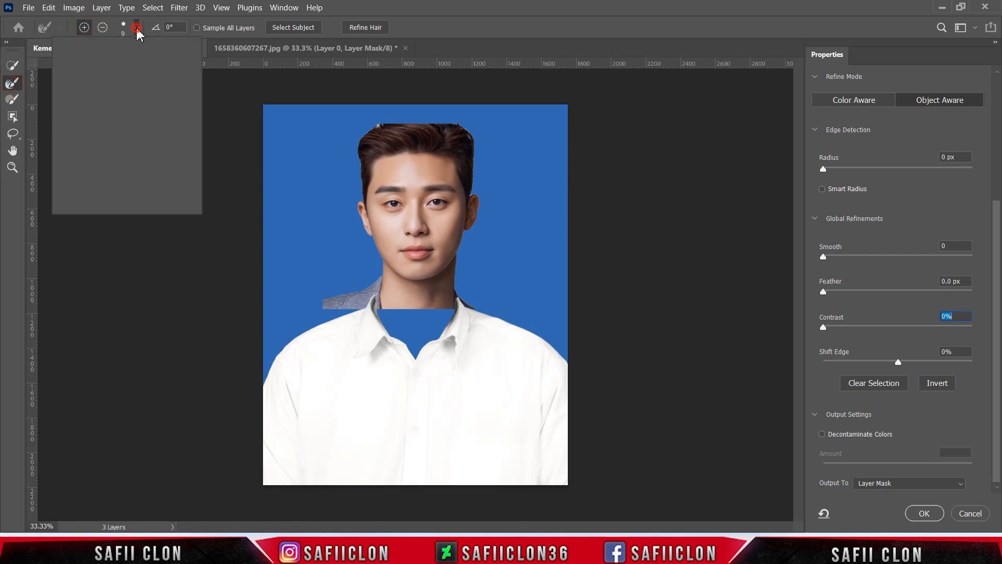
left_click_drag(68, 65, 79, 65)
left_click(136, 28)
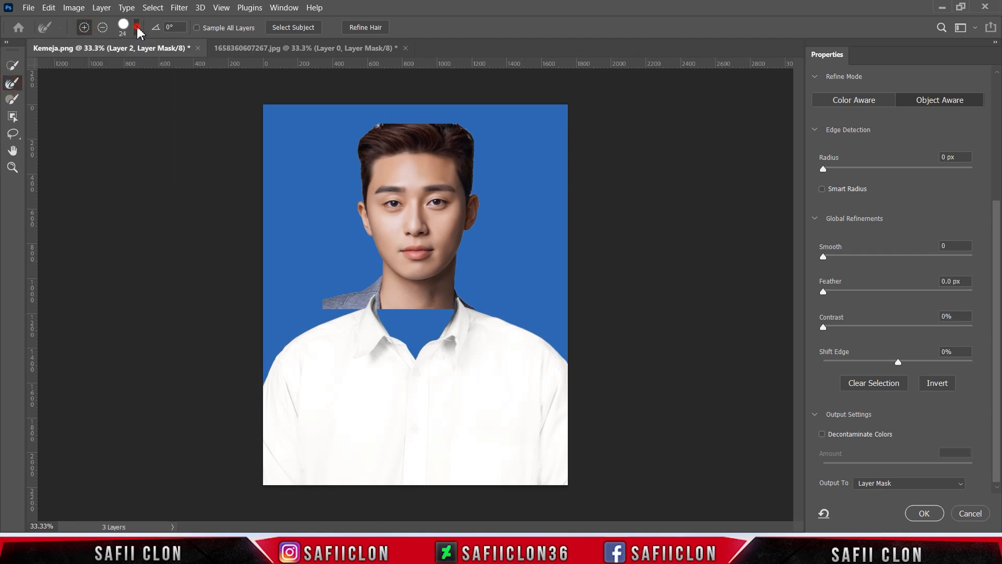
Refine the mask edges along the hair, ears and jaw with the Refine Edge brush reduced to sizes 15 and 9
key("ctrl+plus")
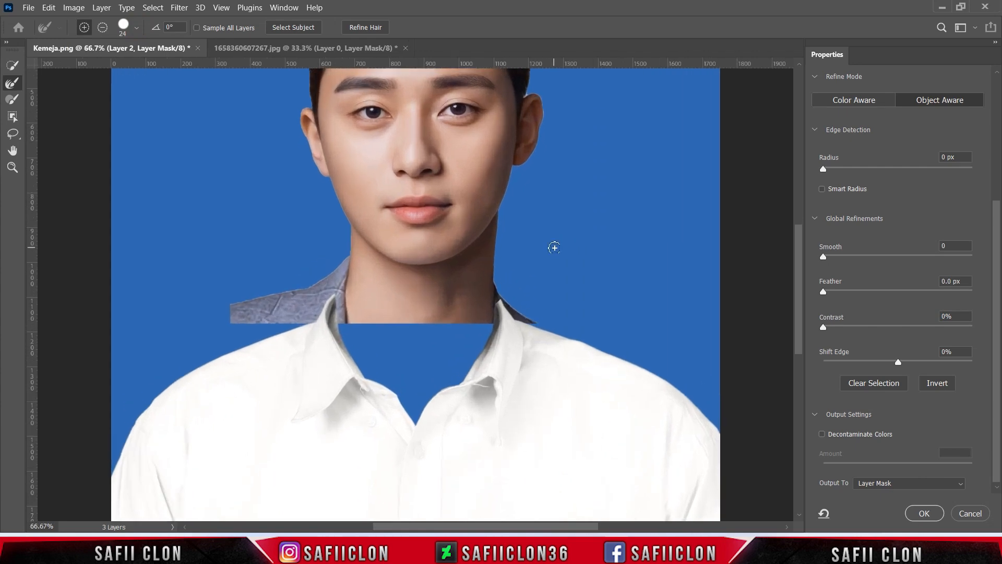
scroll(553, 247, "up", 5)
key("bracketleft")
key("bracketleft")
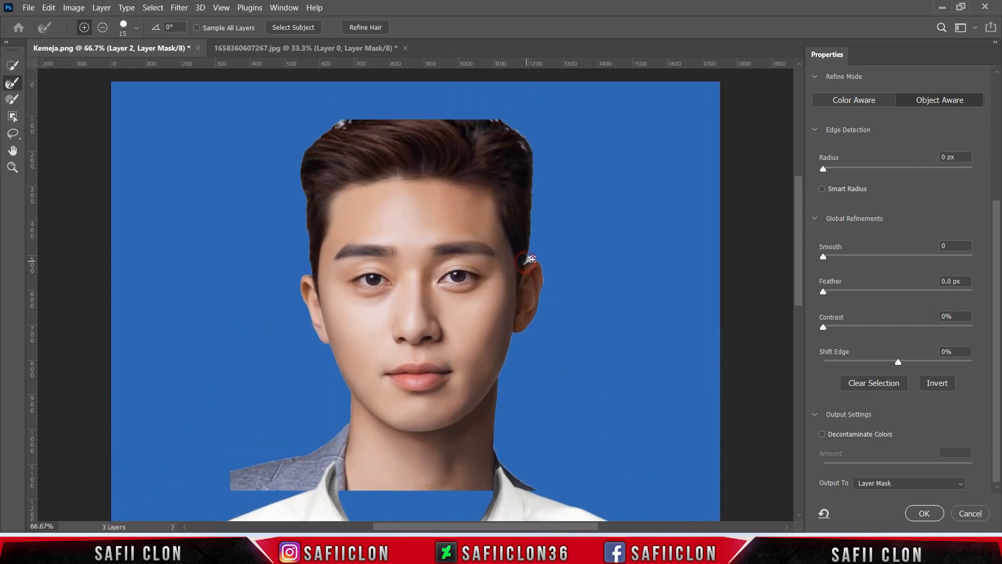
left_click_drag(543, 282, 537, 261)
left_click_drag(335, 356, 331, 347)
left_click_drag(511, 338, 511, 336)
mouse_move(308, 210)
left_mouse_down()
mouse_move(322, 232)
mouse_move(323, 282)
mouse_move(307, 272)
mouse_move(300, 285)
mouse_move(305, 307)
left_mouse_up()
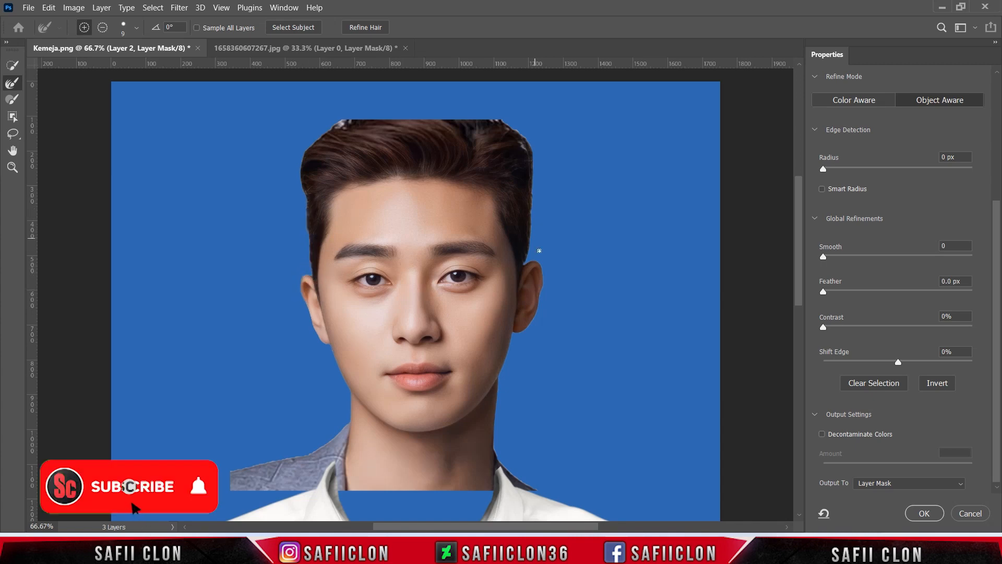
left_click_drag(526, 261, 530, 234)
Shift the portrait mask's edge slightly inward, raise its contrast a little and accept the mask refinement
key("ctrl+minus")
key("ctrl+minus")
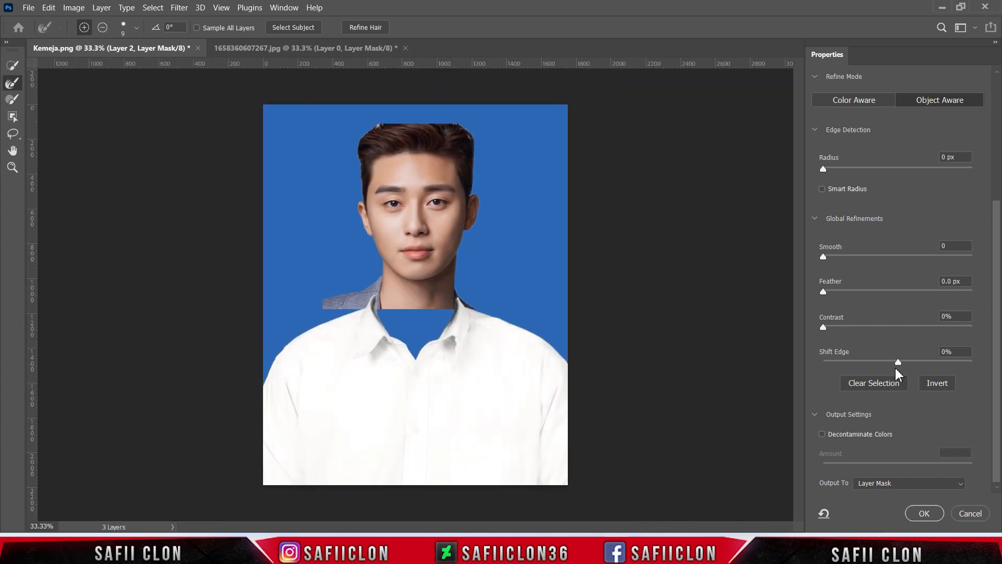
mouse_move(898, 364)
left_mouse_down()
mouse_move(879, 362)
mouse_move(887, 362)
left_mouse_up()
left_click_drag(826, 330, 843, 330)
left_click(838, 328)
left_click(922, 513)
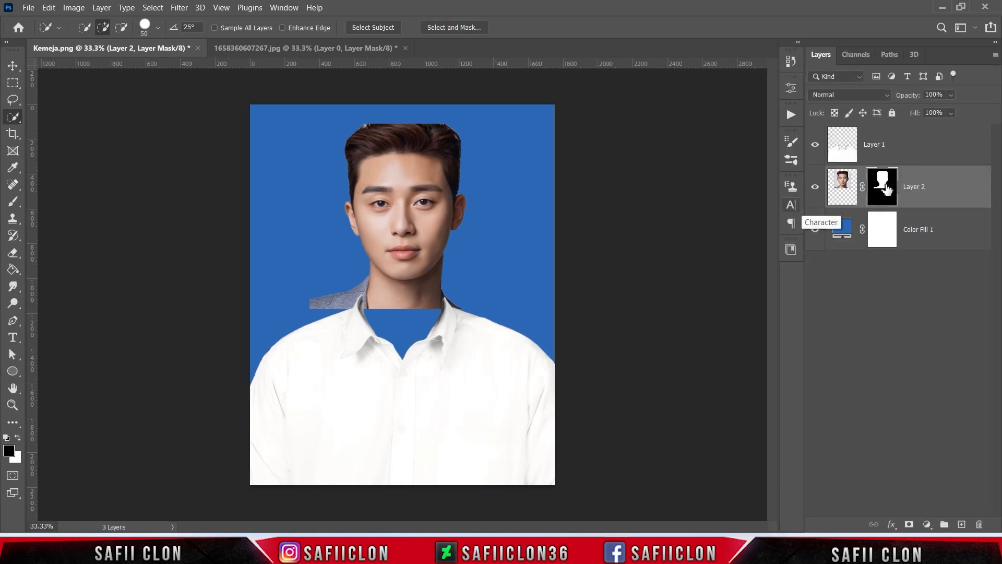
Apply the portrait's layer mask permanently, enlarge the portrait to about 113% and fit the neck into the shirt collar
right_click(887, 190)
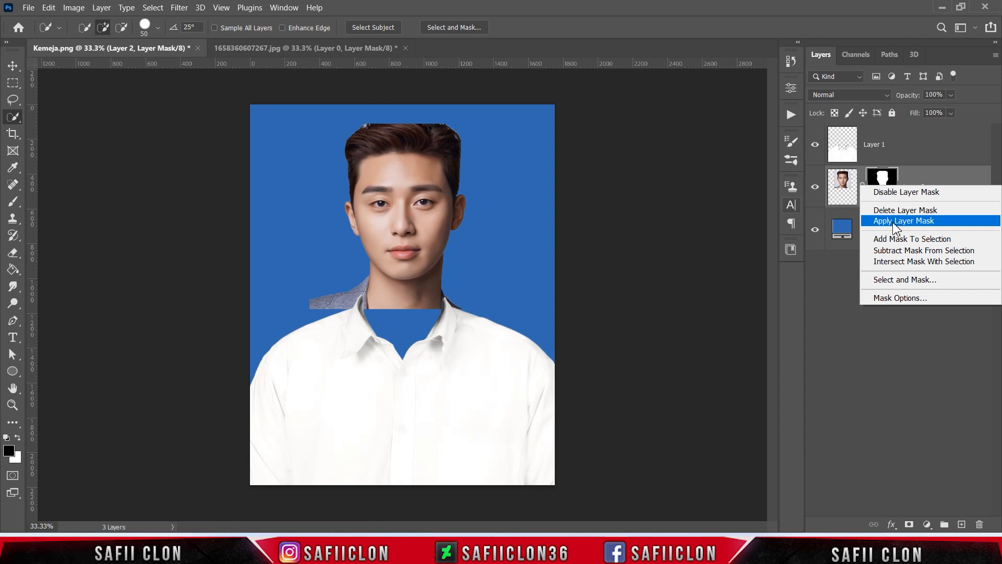
left_click(894, 223)
key("ctrl+t")
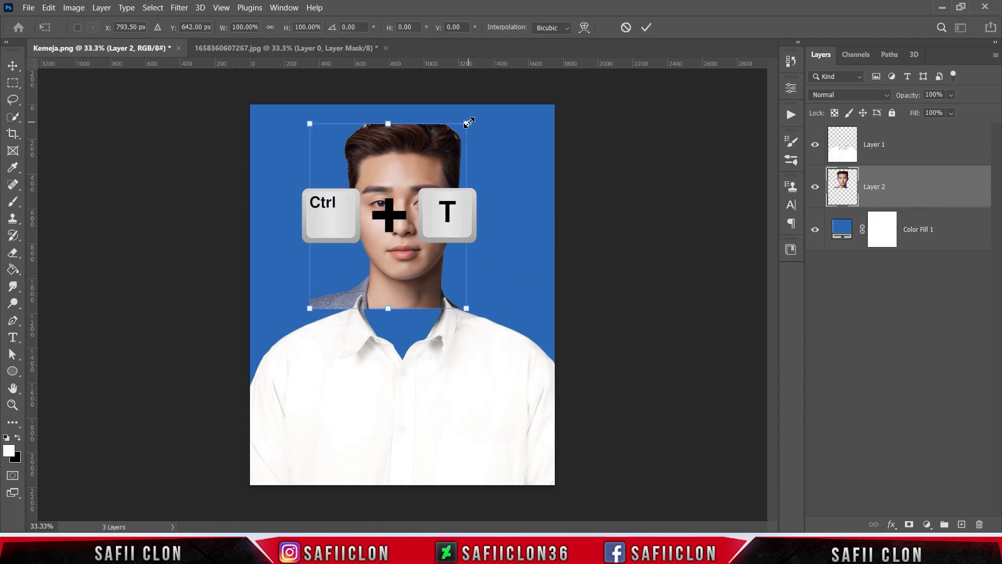
left_click_drag(469, 124, 485, 111)
left_click_drag(282, 108, 295, 118)
left_click_drag(450, 203, 449, 210)
left_click_drag(293, 127, 296, 131)
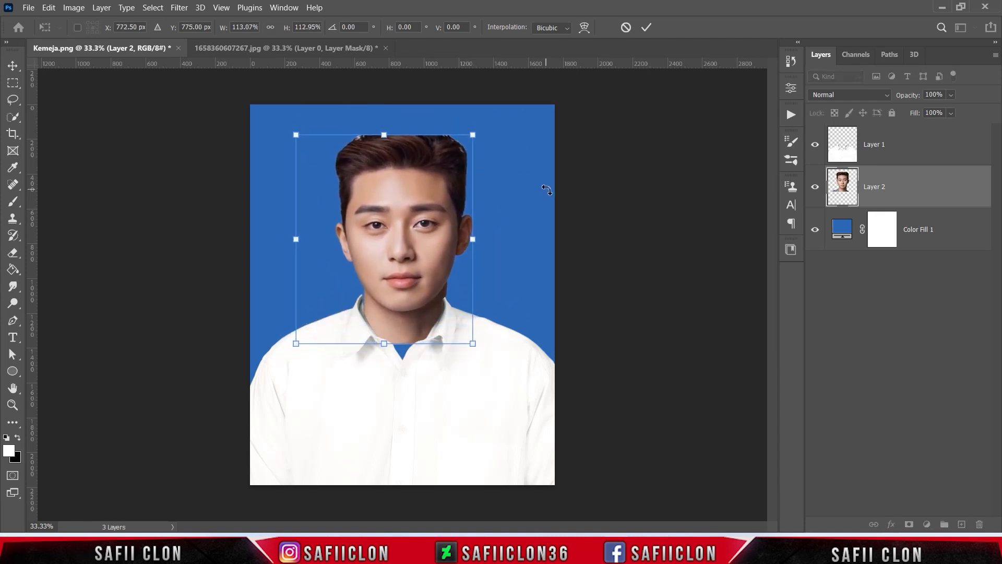
key("Right")
left_click_drag(474, 132, 475, 132)
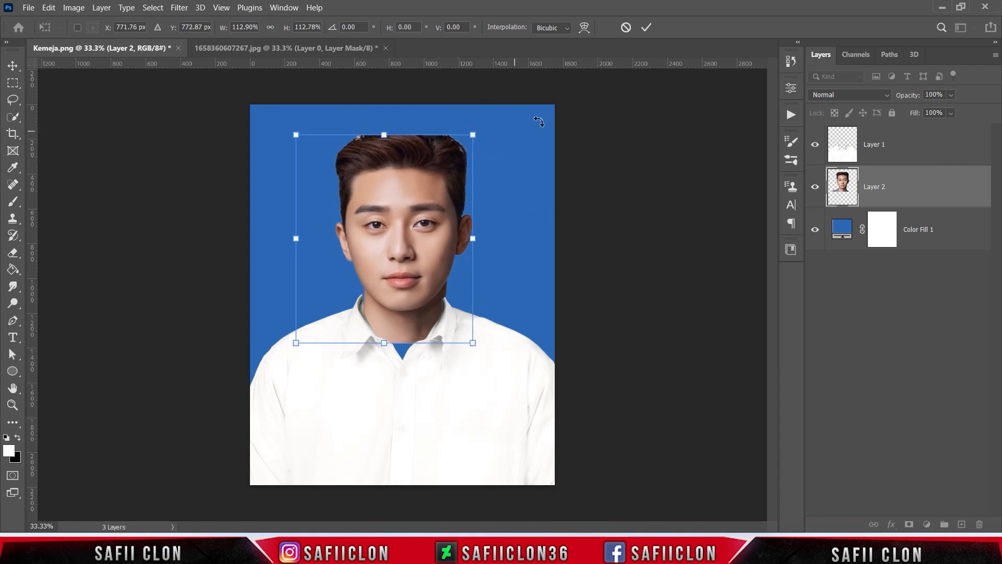
left_click(645, 28)
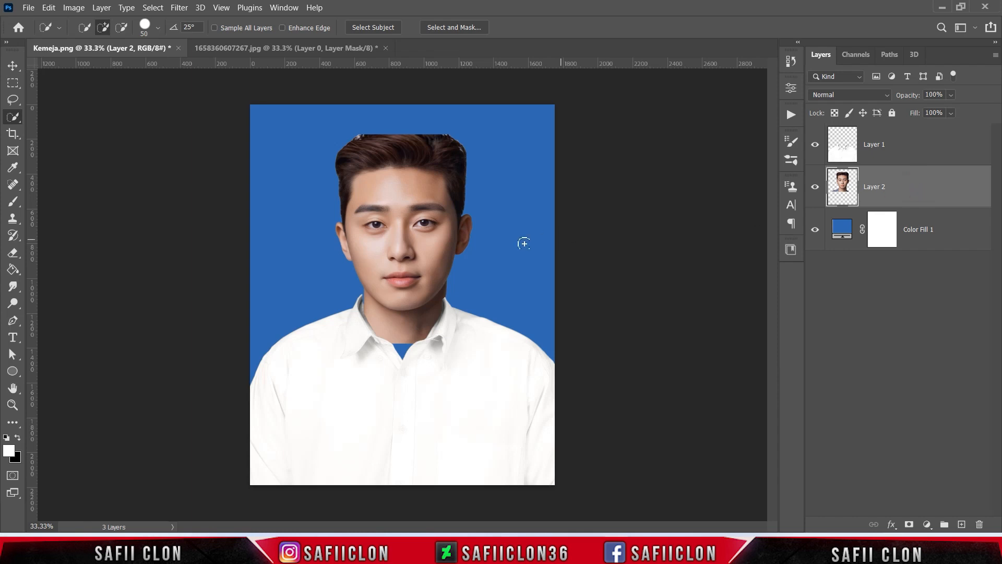
Lasso the lower neck area above the collar opening on the portrait layer and copy it to a new layer
right_click(12, 99)
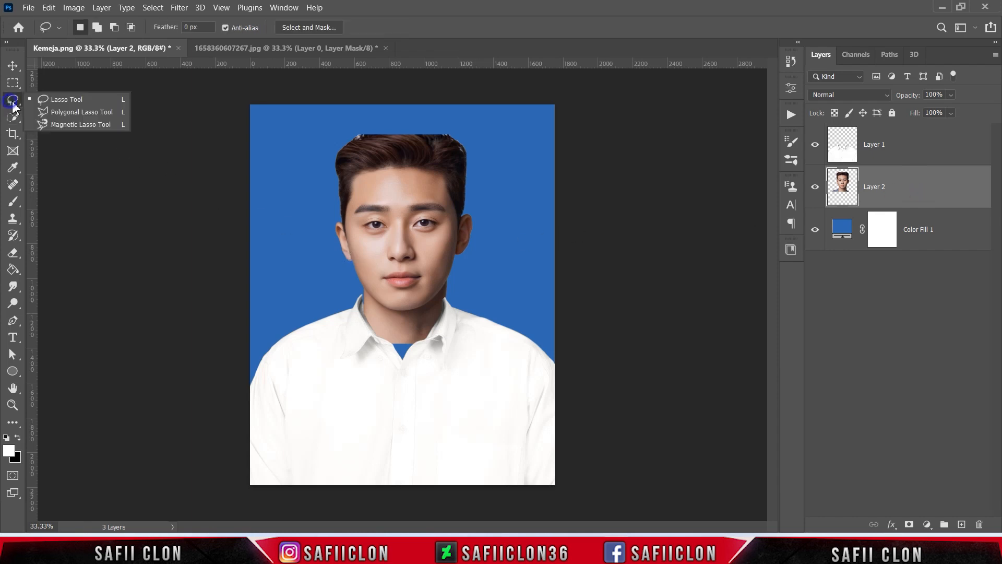
left_click(66, 99)
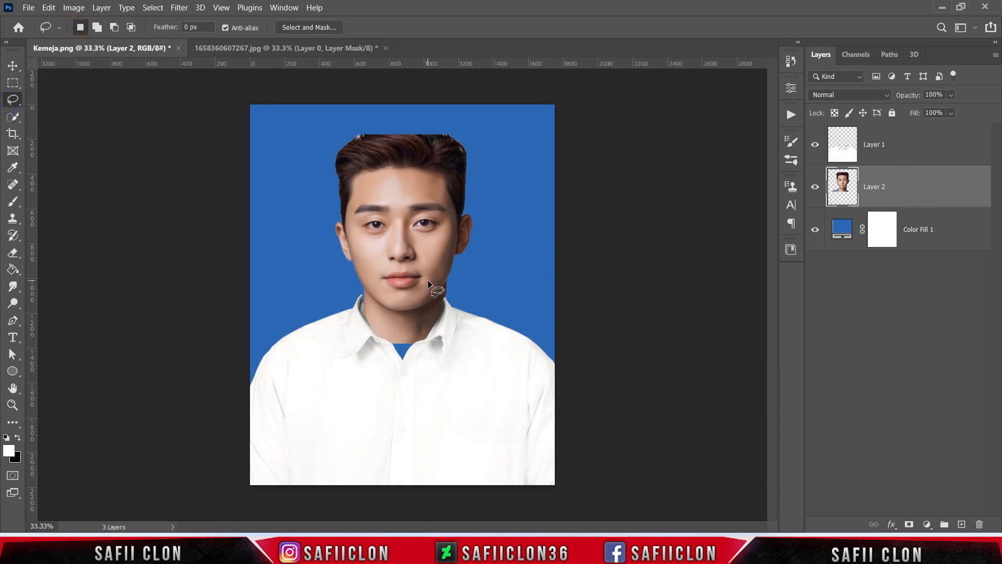
mouse_move(421, 344)
left_mouse_down()
mouse_move(373, 340)
mouse_move(369, 317)
mouse_move(411, 326)
mouse_move(434, 314)
mouse_move(421, 346)
left_mouse_up()
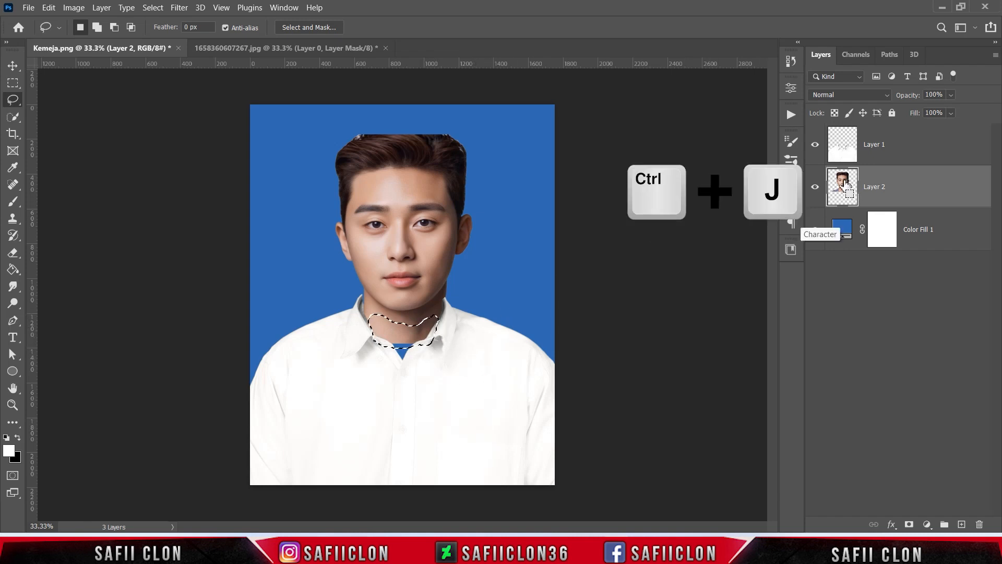
key("ctrl+j")
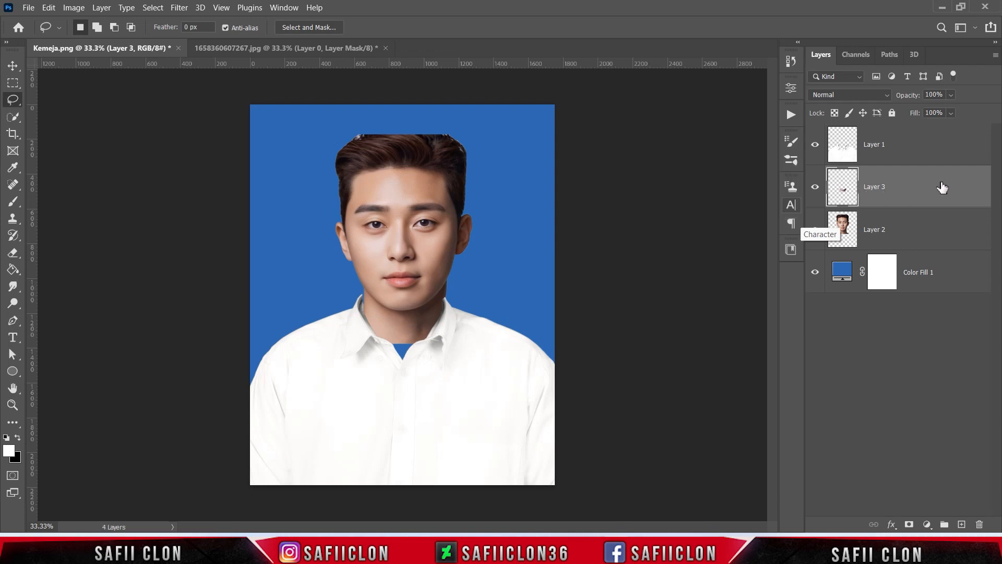
left_click(925, 185)
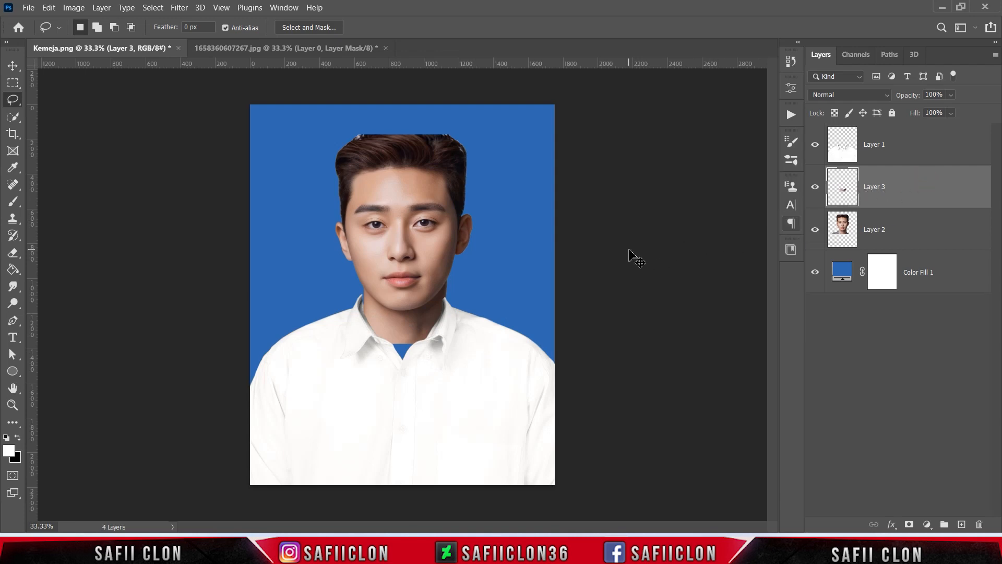
Move the copied neck patch down over the blue gap in the collar and rotate it about -2.42°
key("ctrl+t")
left_click_drag(406, 329, 468, 377)
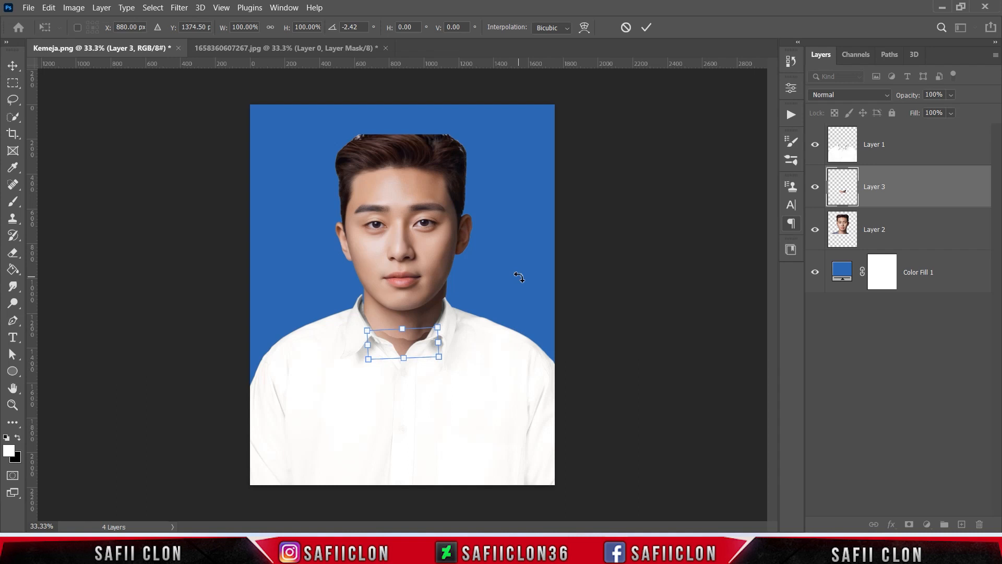
left_click(647, 29)
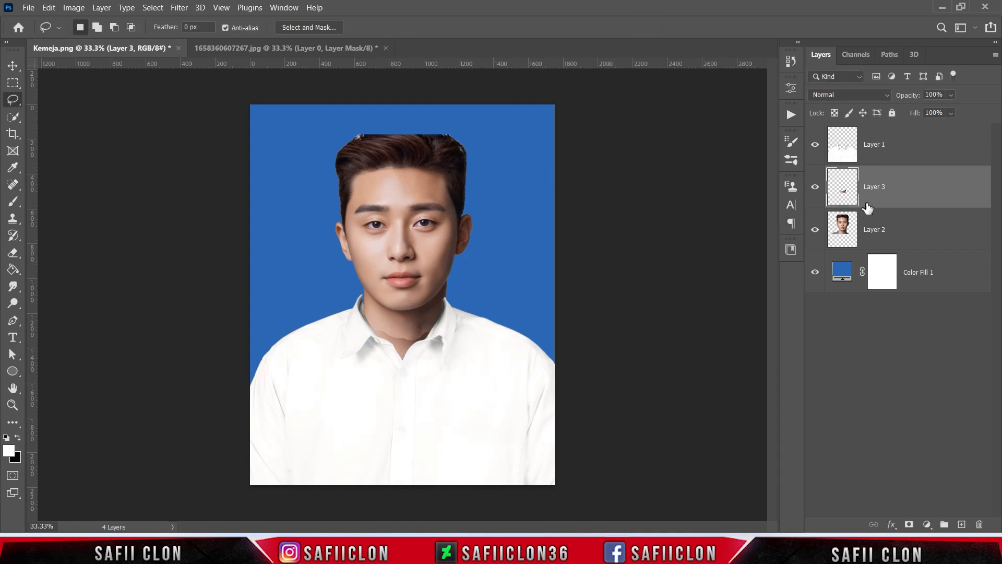
Add a layer mask to the neck patch and set the brush to 187 px at 13% opacity
left_click(909, 524)
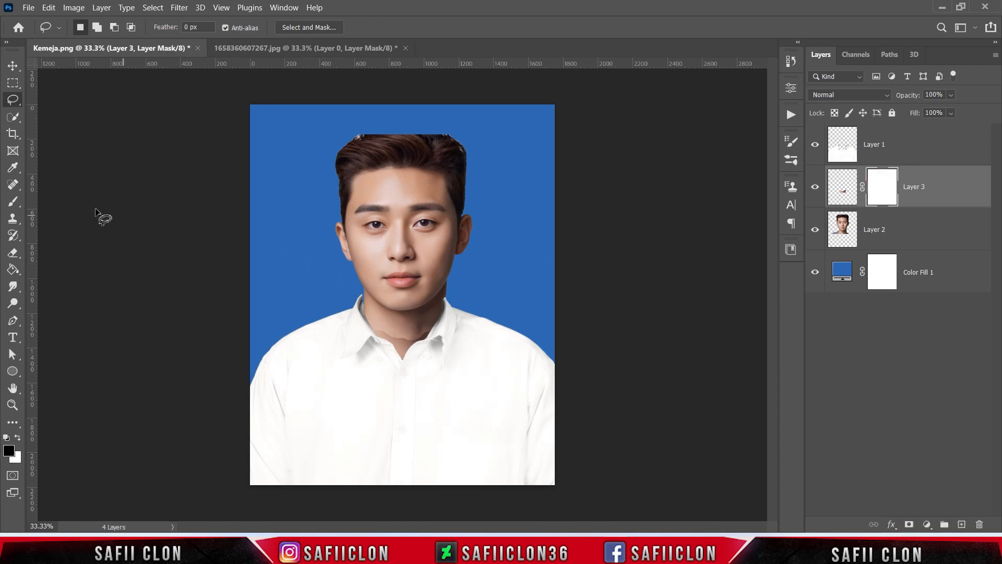
left_click(13, 201)
left_click(58, 199)
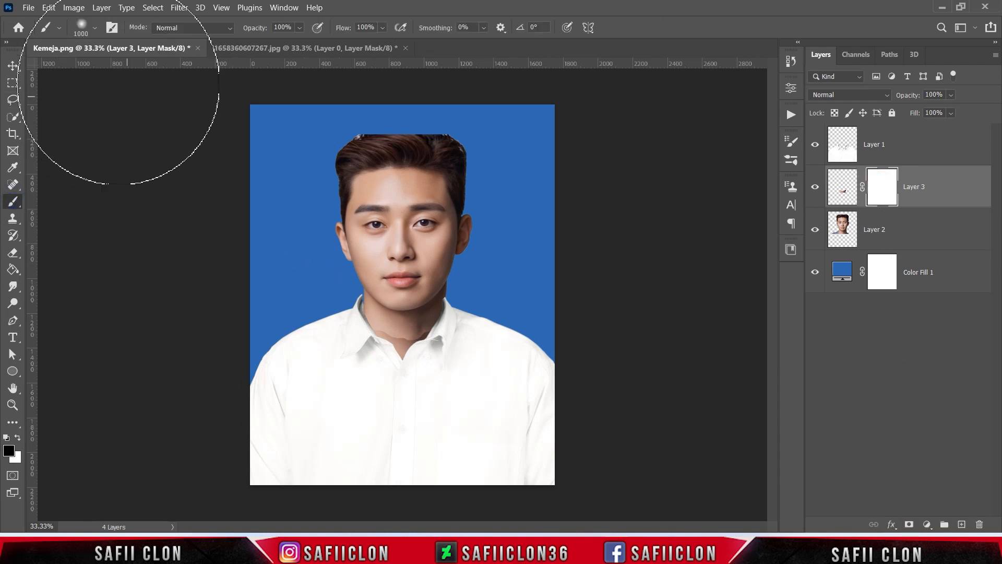
left_click(95, 27)
left_click_drag(149, 74, 101, 64)
left_click(95, 29)
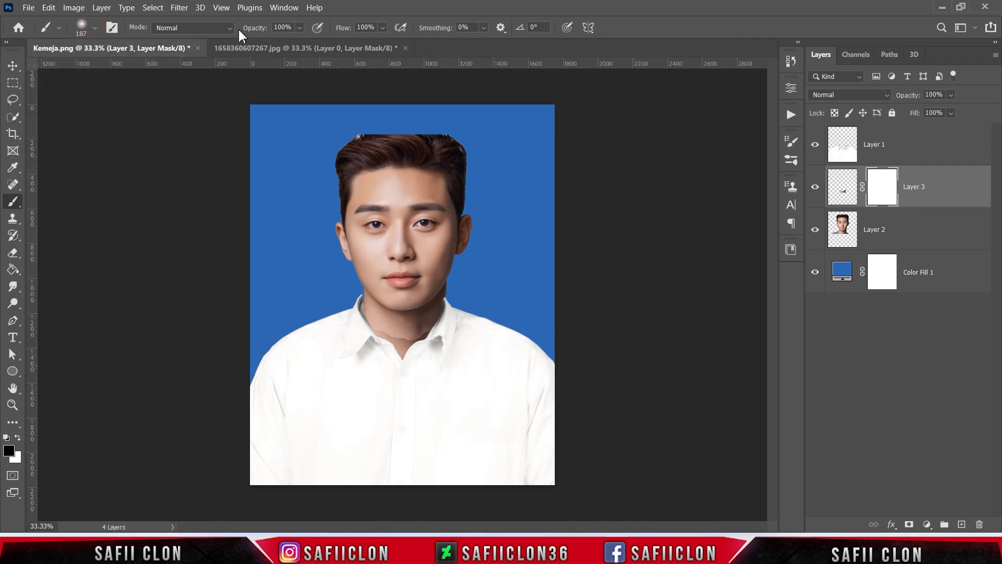
left_click(301, 27)
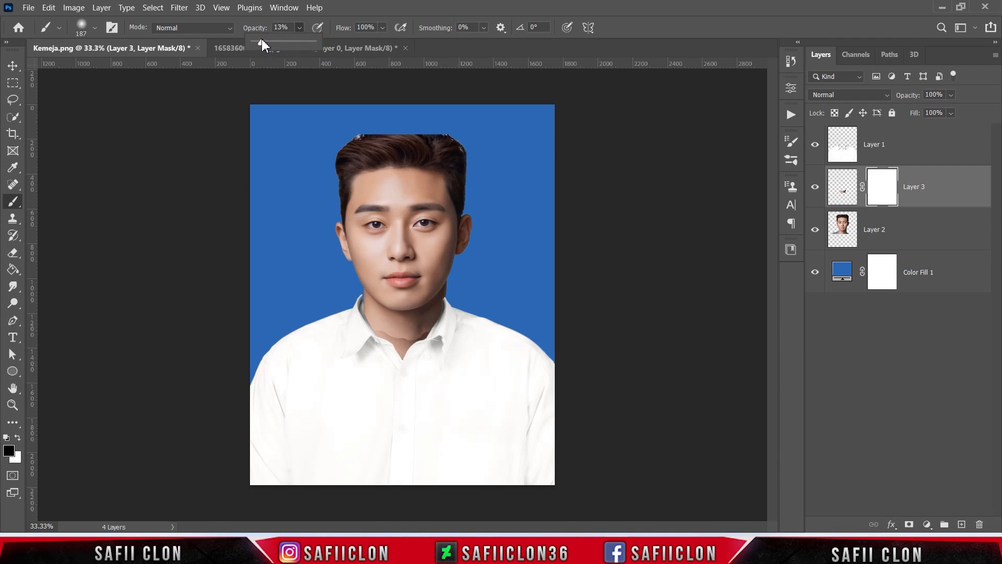
left_click_drag(262, 39, 261, 39)
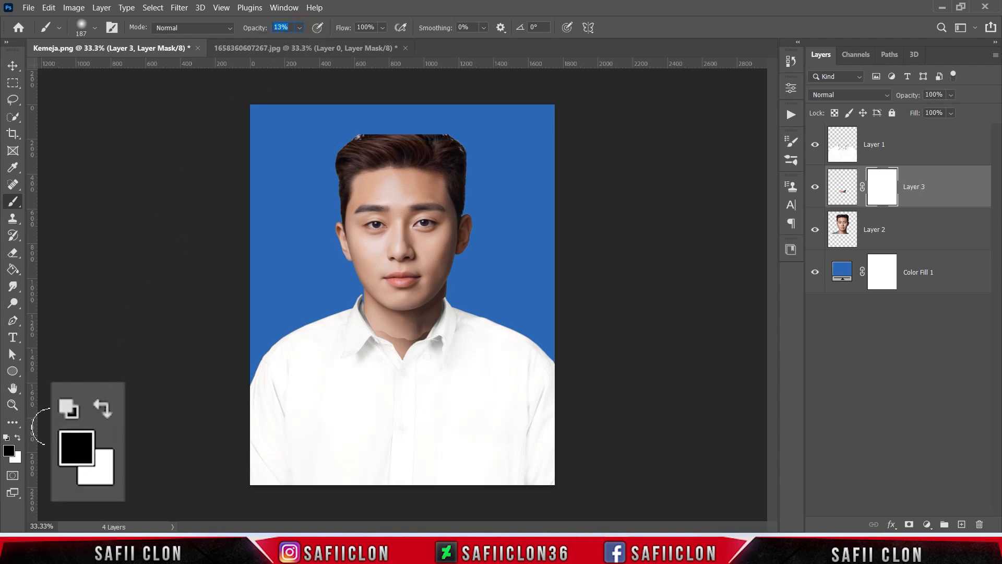
Paint black on the neck patch's mask along its upper edge with the brush reduced to 80 px to blend the seam
left_click_drag(384, 328, 384, 328)
key("bracketleft")
key("bracketleft")
mouse_move(378, 327)
left_mouse_down()
mouse_move(436, 324)
mouse_move(409, 333)
mouse_move(375, 325)
mouse_move(445, 320)
left_mouse_up()
key("bracketleft")
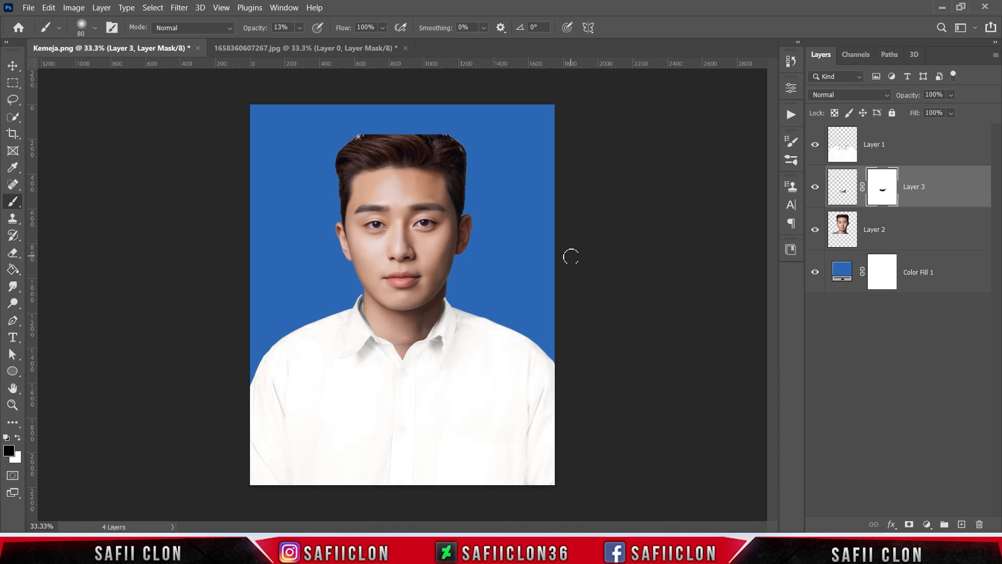
left_click(816, 188)
left_click(816, 187)
Clip a Brightness/Contrast adjustment to the neck patch with brightness 29 and lower contrast, and compare it on and off
key("ctrl+2")
key("x")
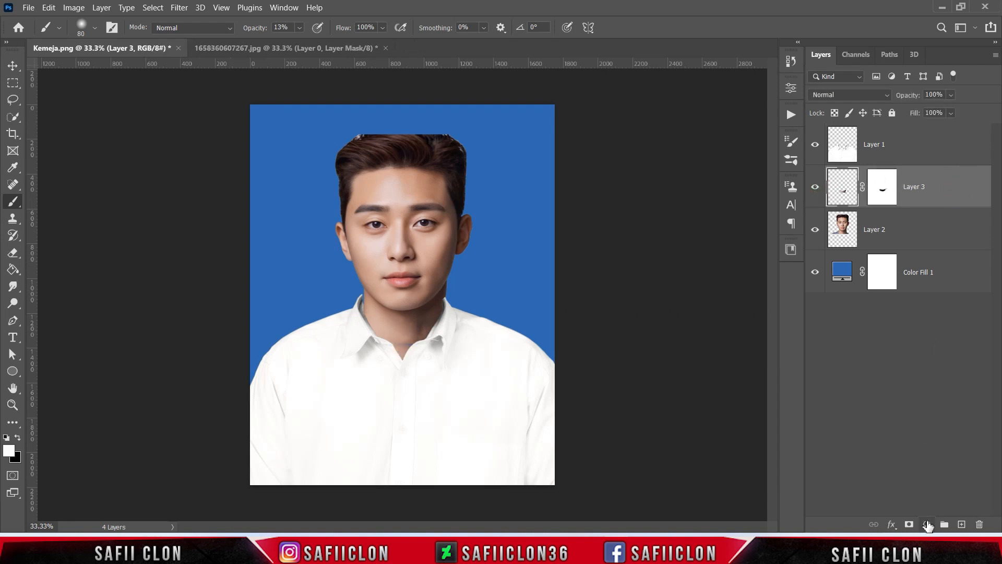
left_click(928, 524)
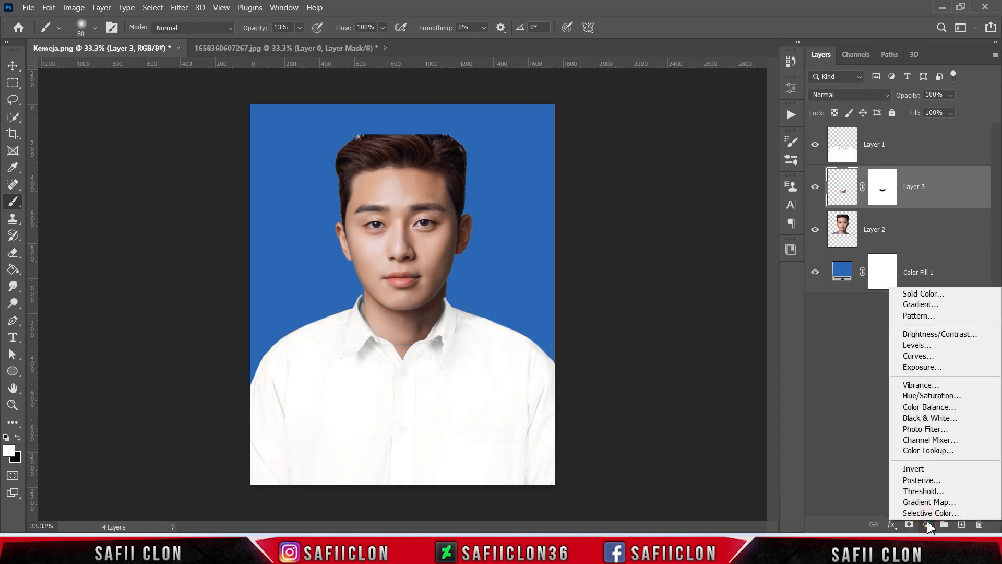
left_click(919, 330)
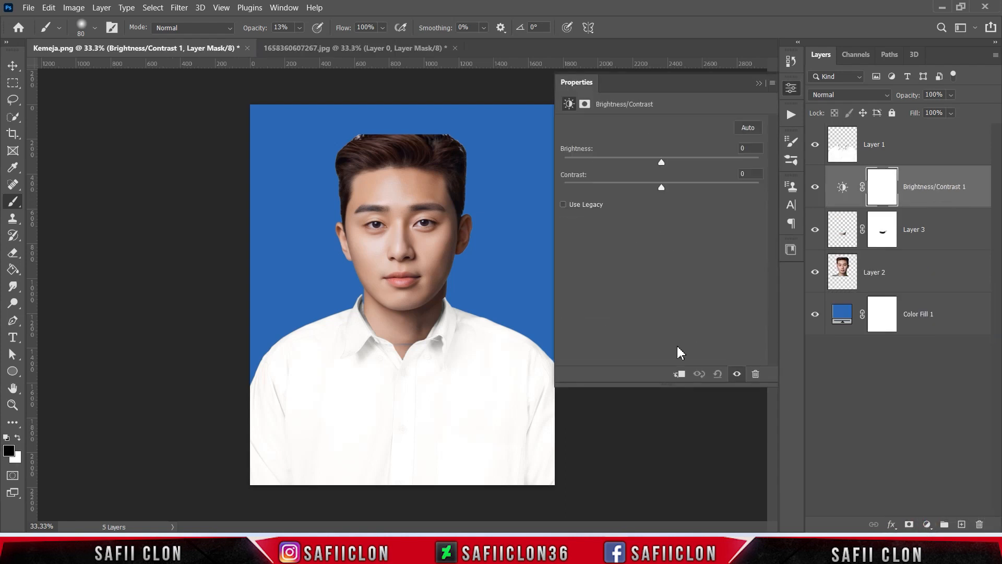
left_click(678, 374)
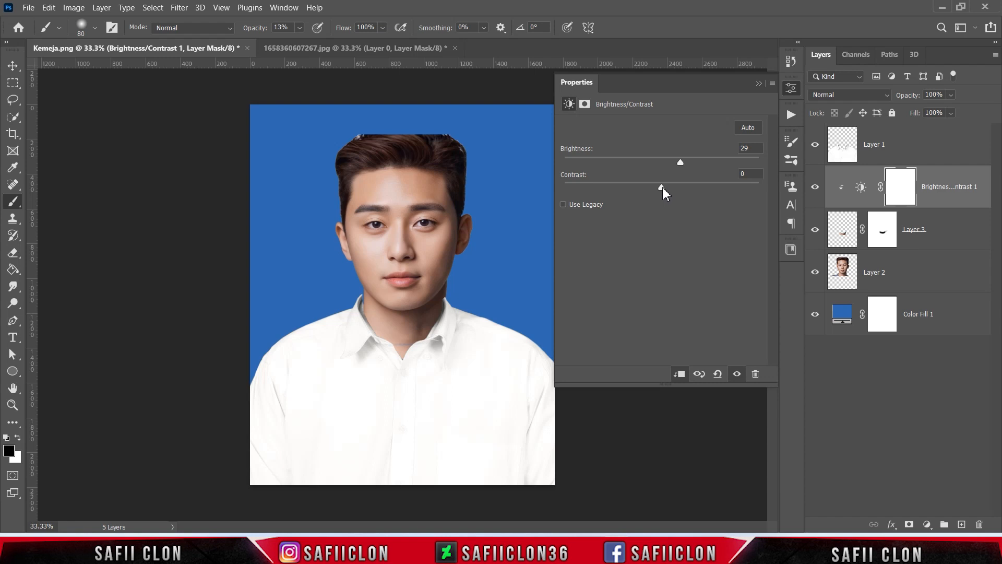
left_click_drag(662, 188, 642, 190)
left_click(759, 83)
left_click(815, 192)
left_click(815, 192)
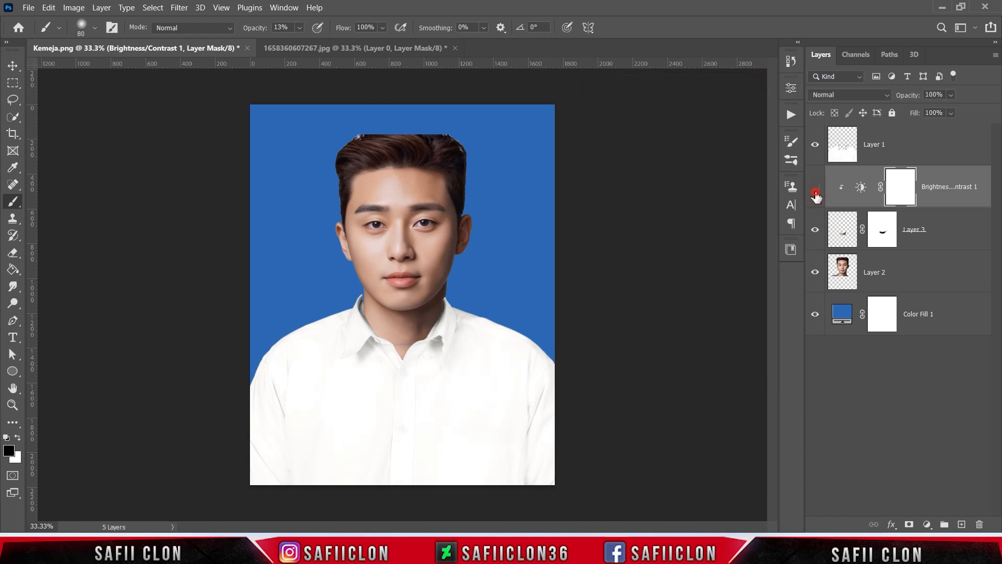
left_click(815, 192)
left_click(816, 192)
Add an empty layer directly above the portrait and set a soft round brush to 77 px at 8% opacity
left_click(934, 272)
left_click(962, 524)
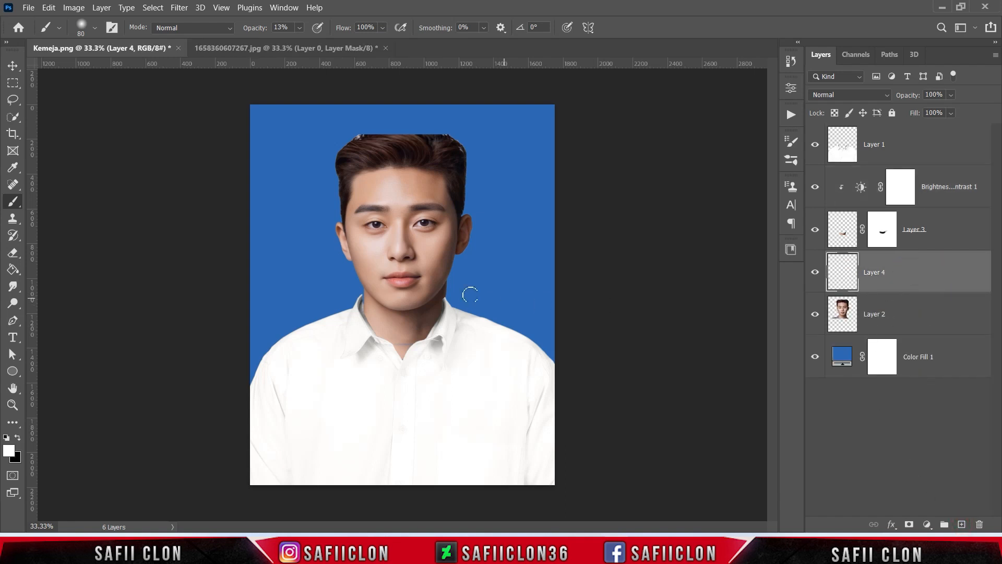
right_click(12, 201)
left_click(44, 203)
left_click(94, 27)
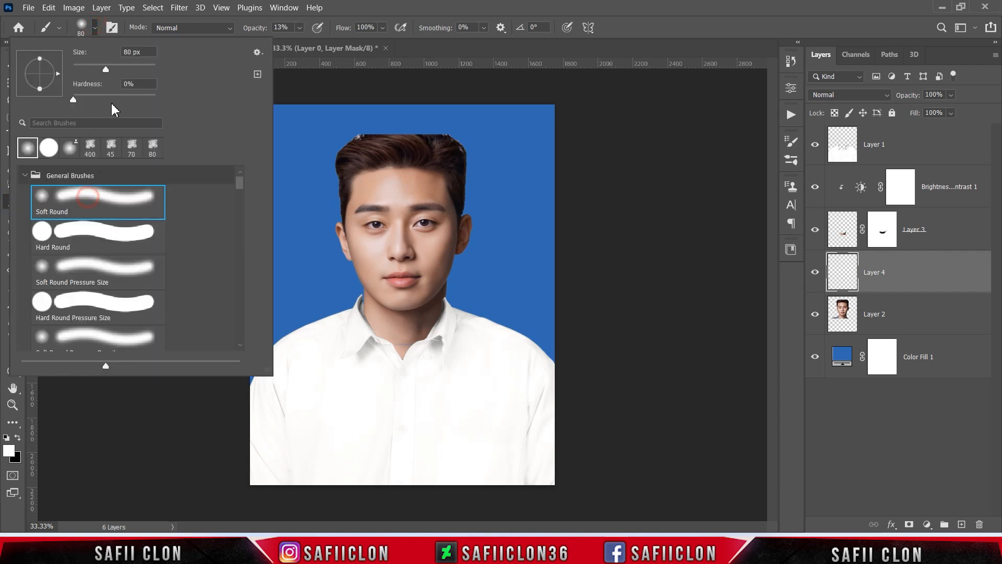
left_click(96, 27)
left_click(300, 27)
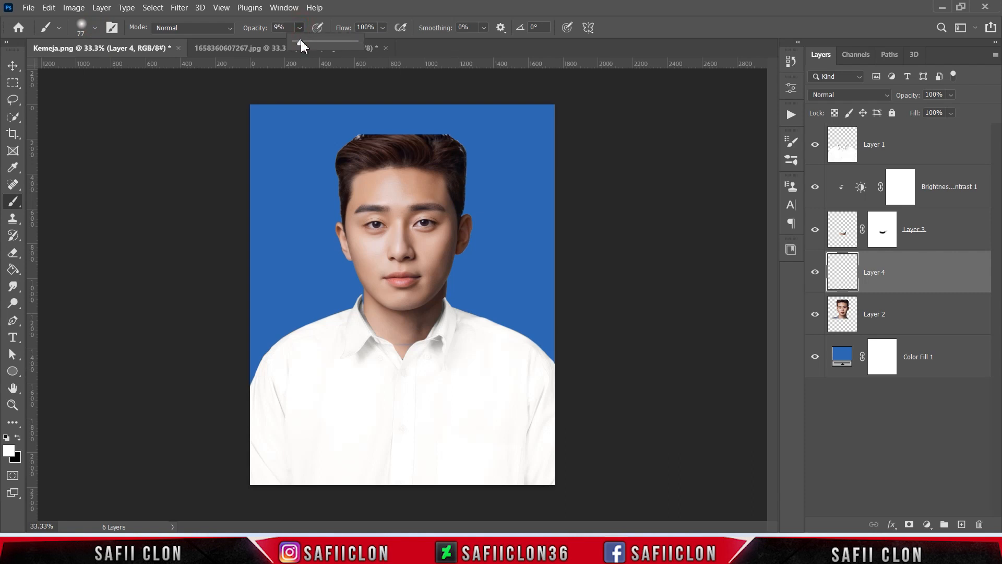
left_click_drag(299, 40, 301, 40)
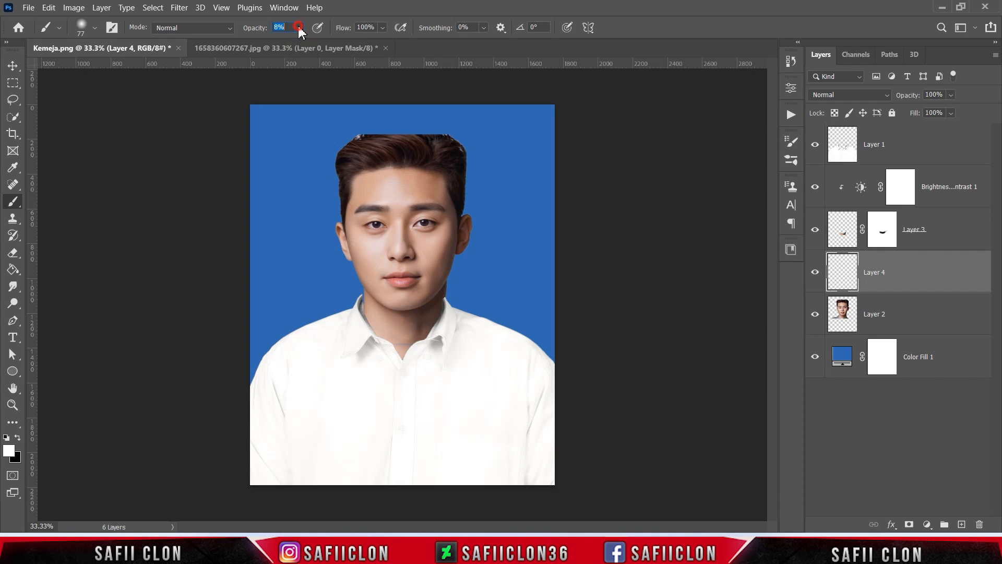
Set the foreground color to the light skin tone cea697 sampled from the neck
left_click(8, 453)
left_click_drag(580, 72, 603, 84)
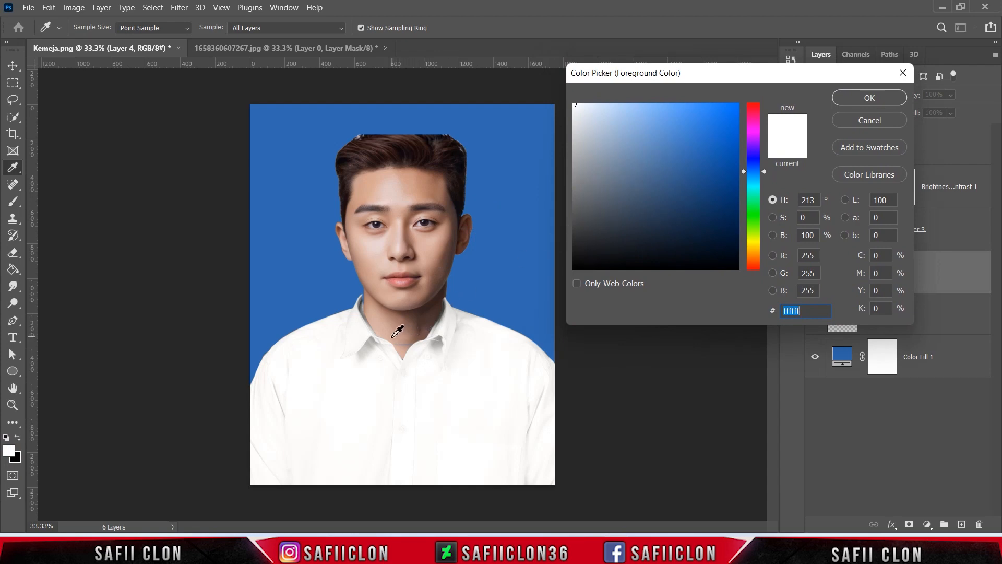
left_click(393, 336)
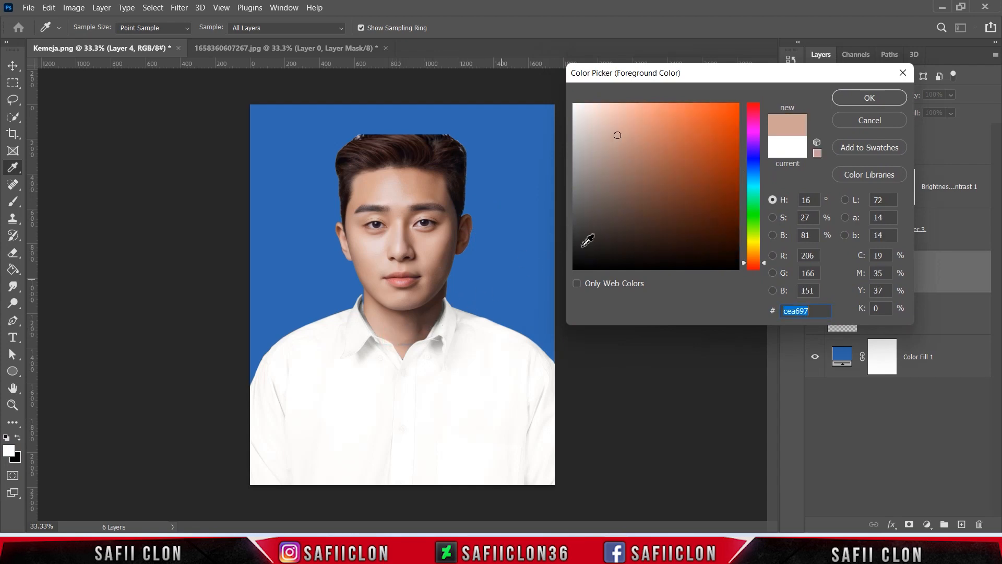
left_click(846, 98)
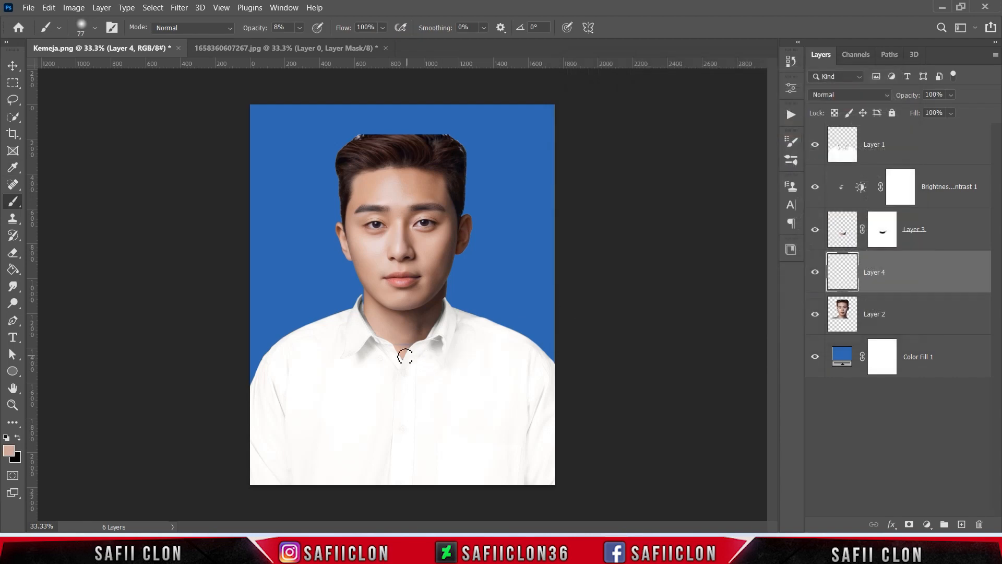
Paint sampled skin tones over the neck inside the collar on the new layer, and compare the layer on and off
mouse_move(396, 344)
left_mouse_down()
mouse_move(385, 343)
mouse_move(405, 344)
left_mouse_up()
left_click_drag(399, 348, 416, 342)
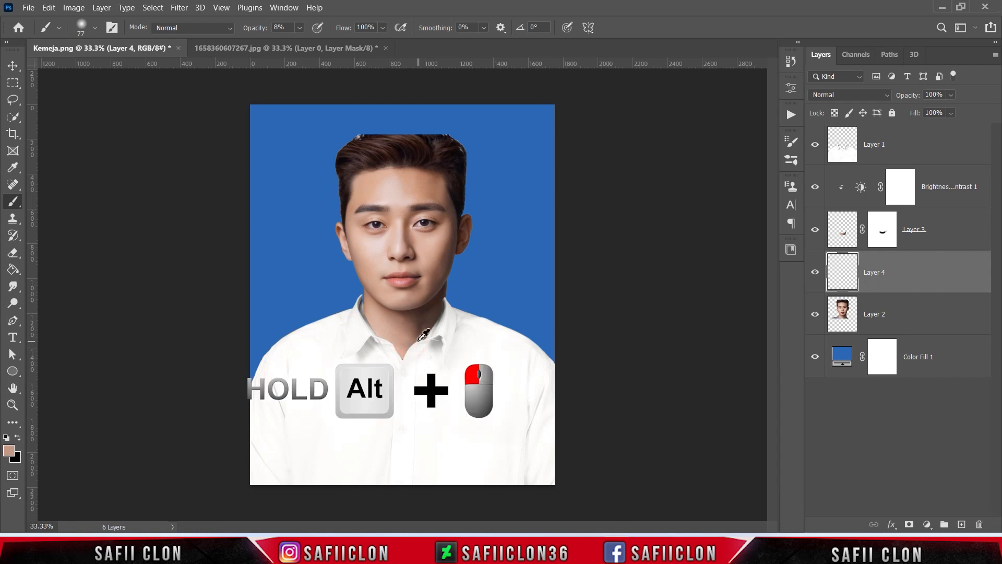
mouse_move(417, 345)
left_mouse_down()
mouse_move(371, 344)
mouse_move(409, 341)
mouse_move(408, 354)
mouse_move(372, 339)
mouse_move(401, 358)
left_mouse_up()
left_click(392, 337, "alt")
left_click(422, 335, "alt")
left_click(422, 330, "alt")
left_click(382, 334, "alt")
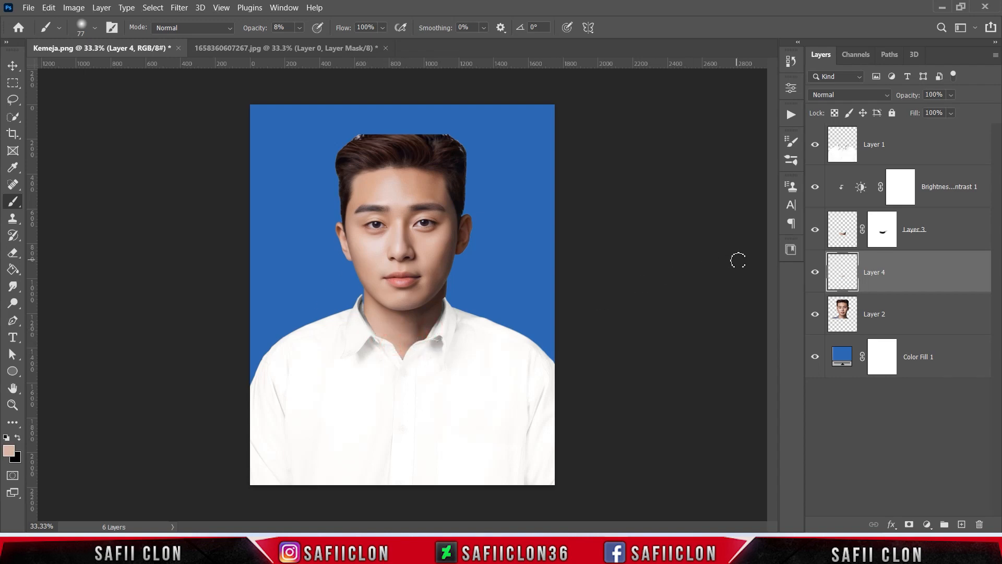
left_click(816, 273)
left_click(816, 273)
left_click(816, 273)
left_click(815, 272)
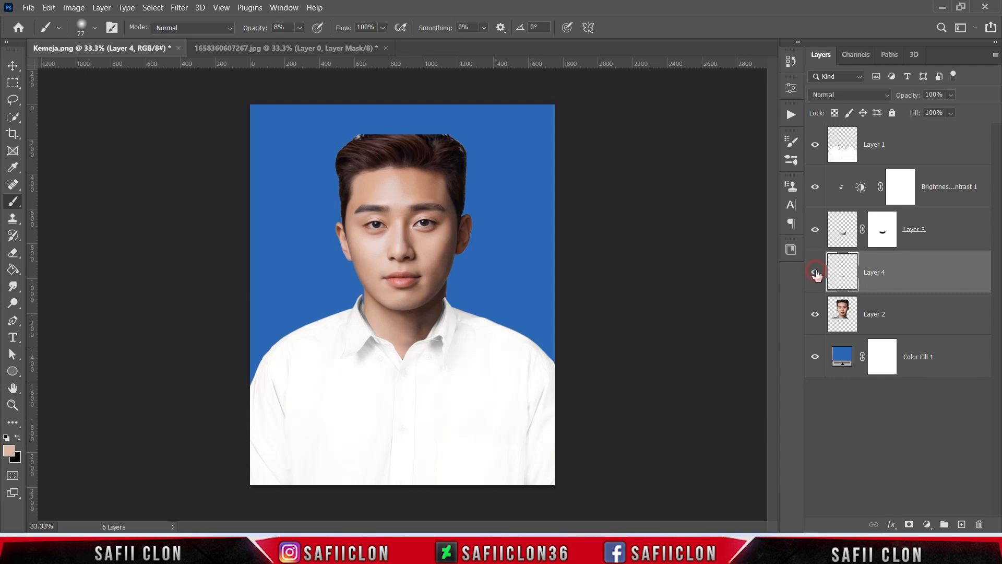
Add an empty layer above the Brightness/Contrast adjustment and set the foreground color to 9d776b sampled from the neck's shaded side
left_click(957, 181)
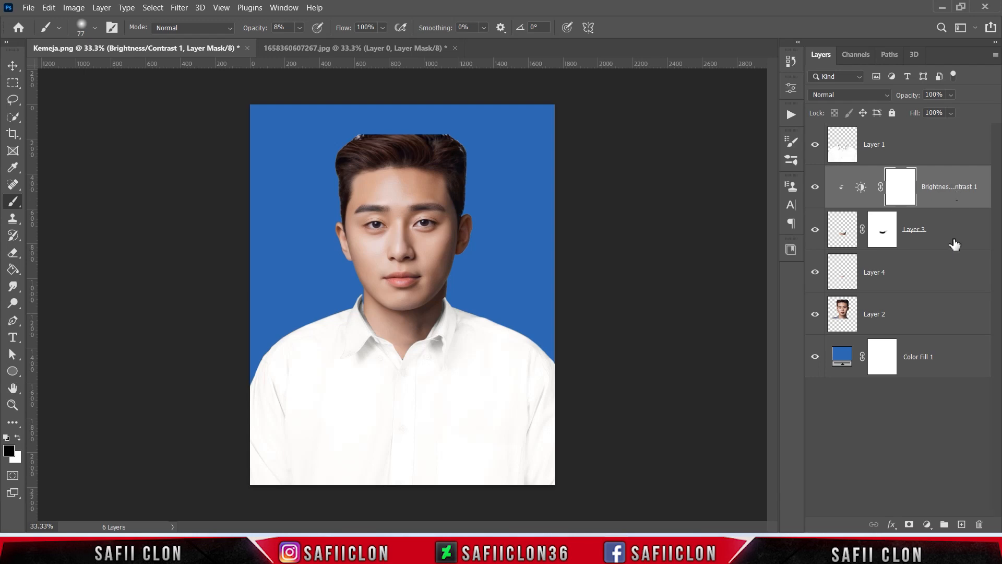
left_click(961, 525)
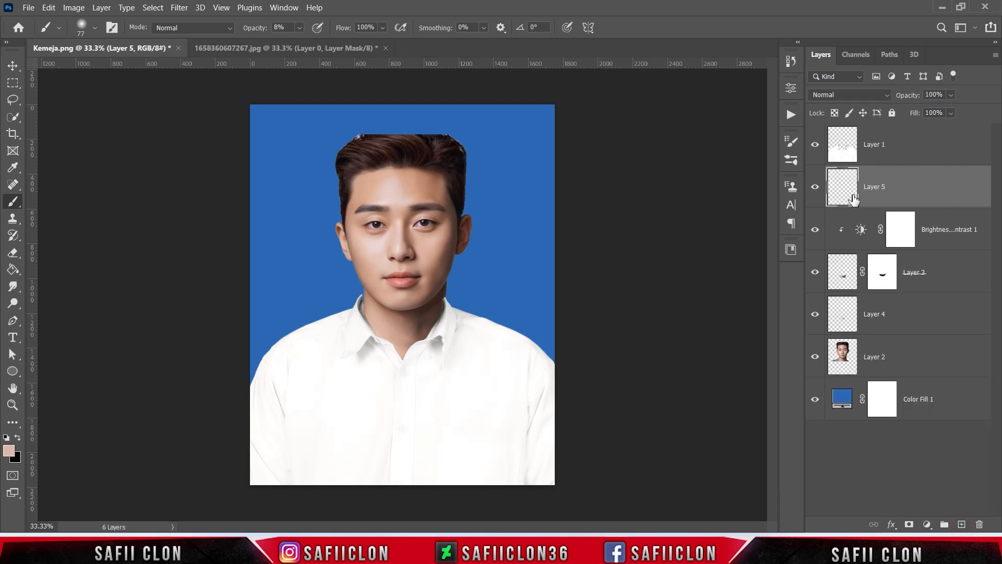
left_click(910, 183)
left_click(9, 451)
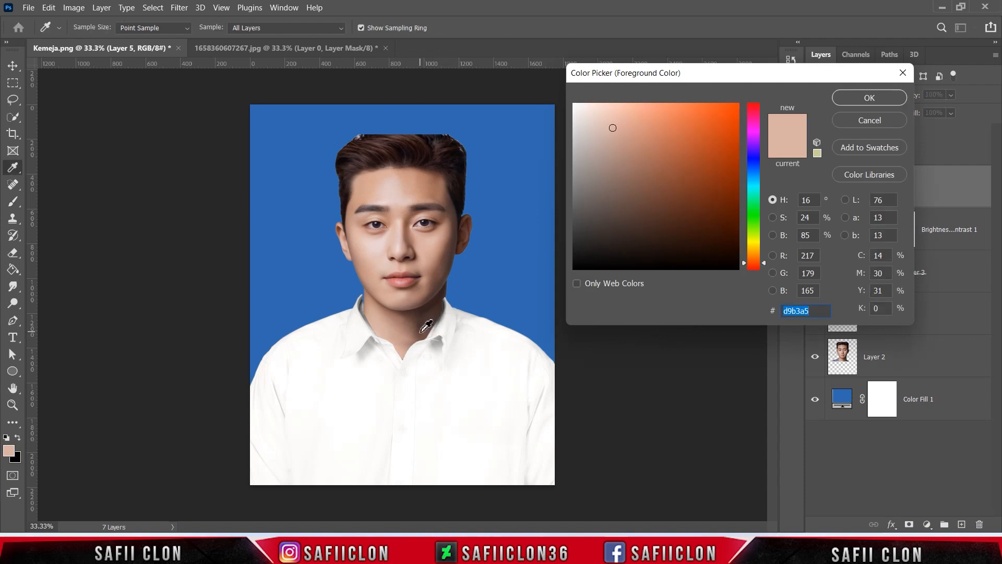
left_click(416, 340)
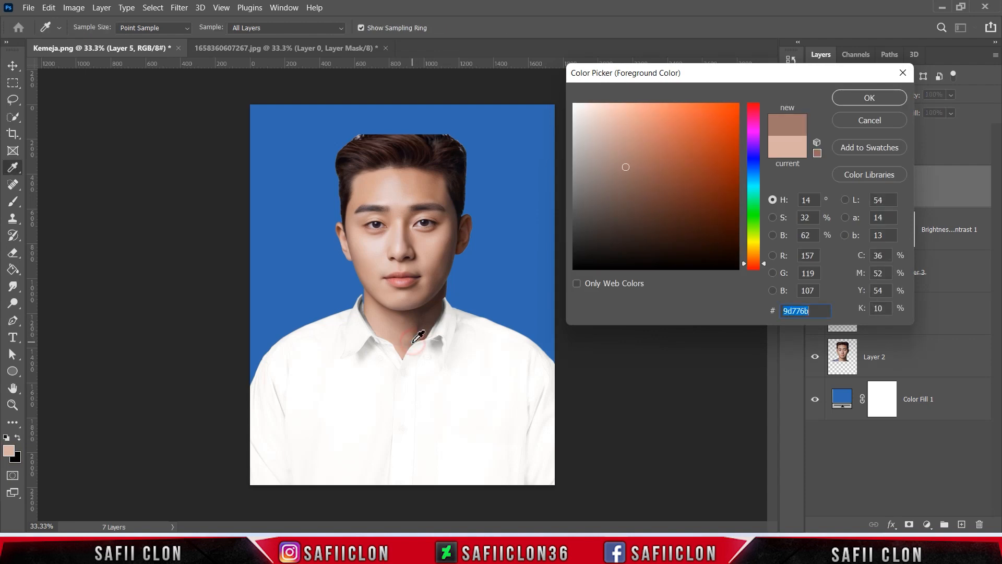
left_click(864, 98)
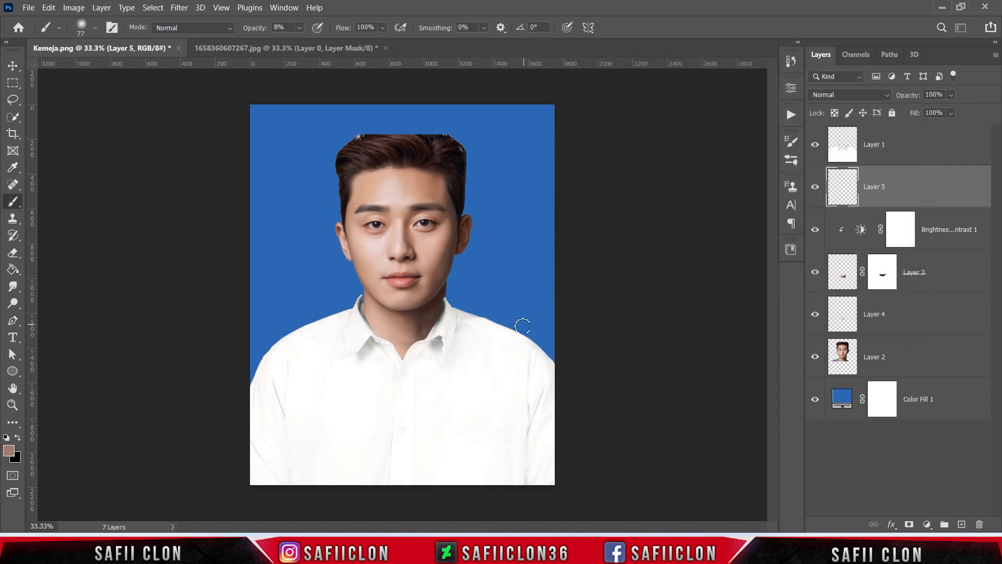
Paint darker shading on the neck around the collar with the brush enlarged to 150 px, and compare the layer on and off
mouse_move(423, 343)
left_mouse_down()
mouse_move(403, 343)
mouse_move(441, 347)
mouse_move(416, 346)
mouse_move(437, 328)
left_mouse_up()
key("ctrl+z")
left_click(425, 331, "alt")
left_click(398, 339, "alt")
left_click(414, 337, "alt")
mouse_move(404, 351)
left_mouse_down()
mouse_move(374, 337)
mouse_move(429, 335)
mouse_move(357, 319)
mouse_move(387, 357)
mouse_move(374, 383)
left_mouse_up()
left_click(426, 324, "alt")
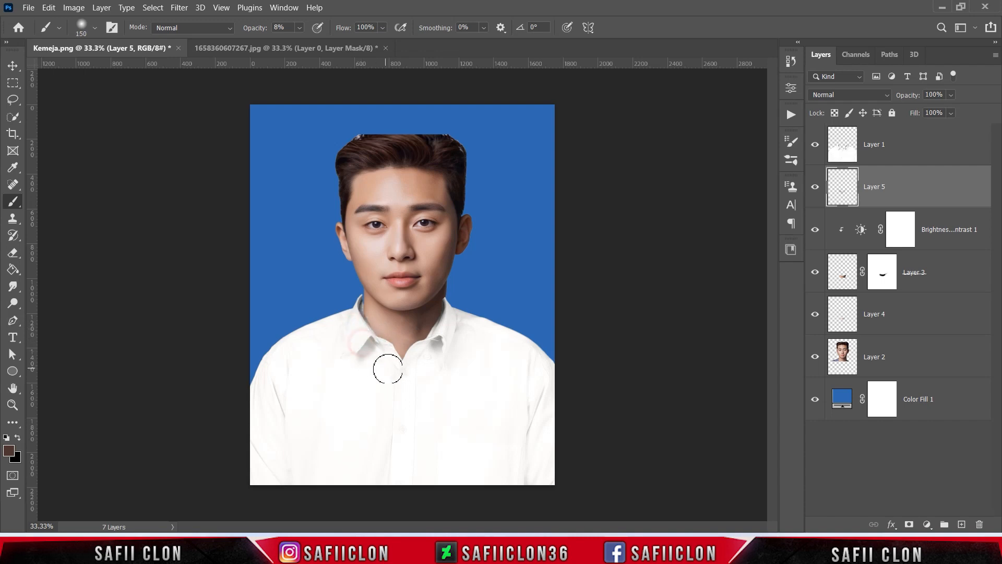
left_click(815, 190)
left_click(816, 192)
left_click(816, 192)
left_click(815, 192)
Check the white shirt layer on and off, and adjust its fit at the neck with Free Transform, rotating it about -0.12°
left_click(918, 144)
left_click(815, 145)
left_click(815, 145)
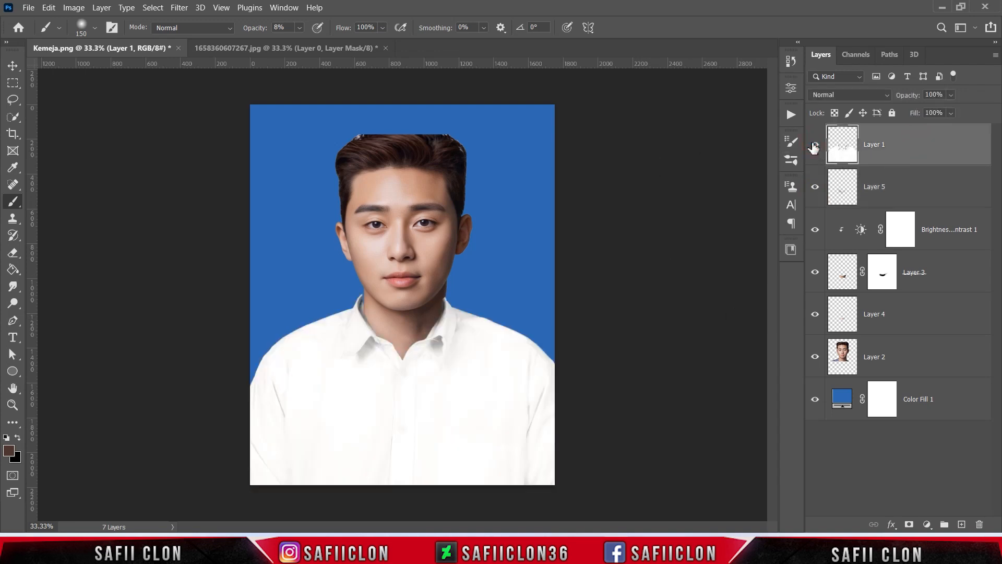
key("ctrl+t")
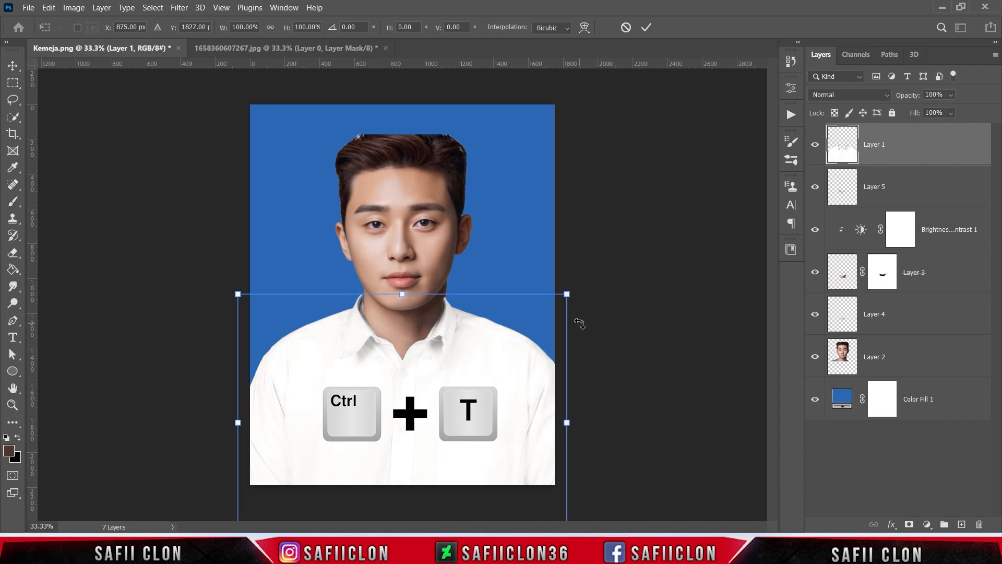
left_click_drag(567, 294, 569, 293)
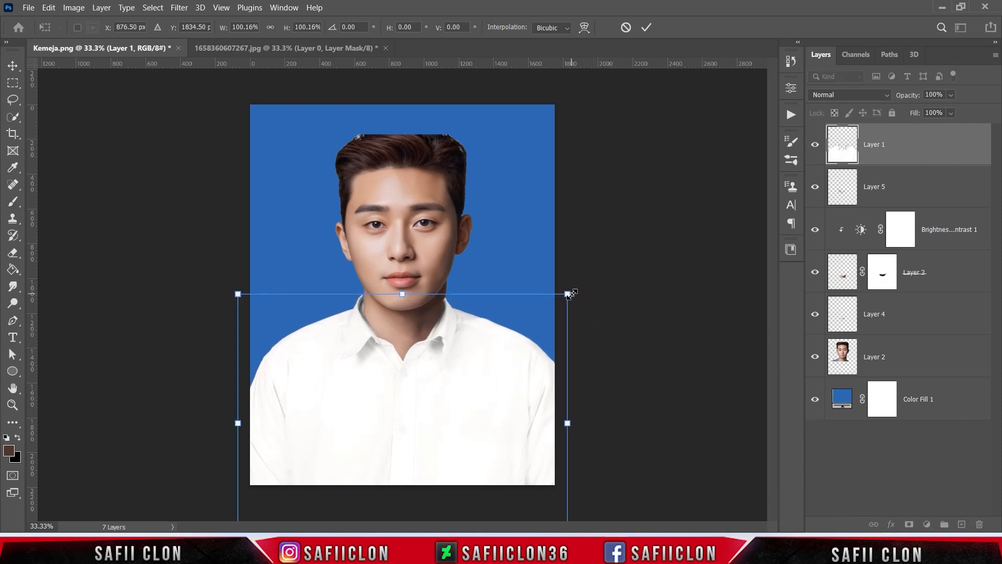
left_click_drag(210, 431, 210, 431)
left_click_drag(235, 291, 234, 292)
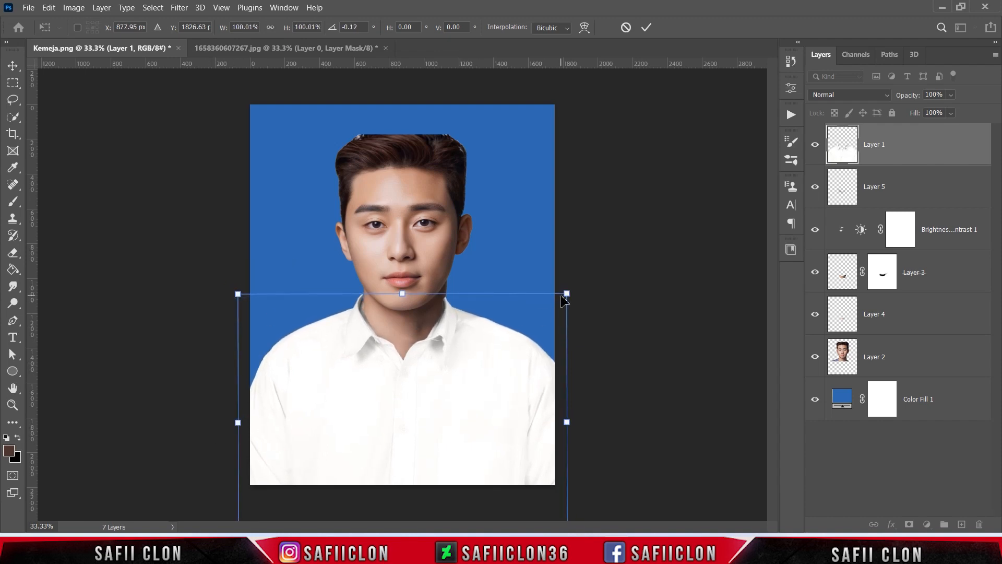
left_click(647, 29)
key("b")
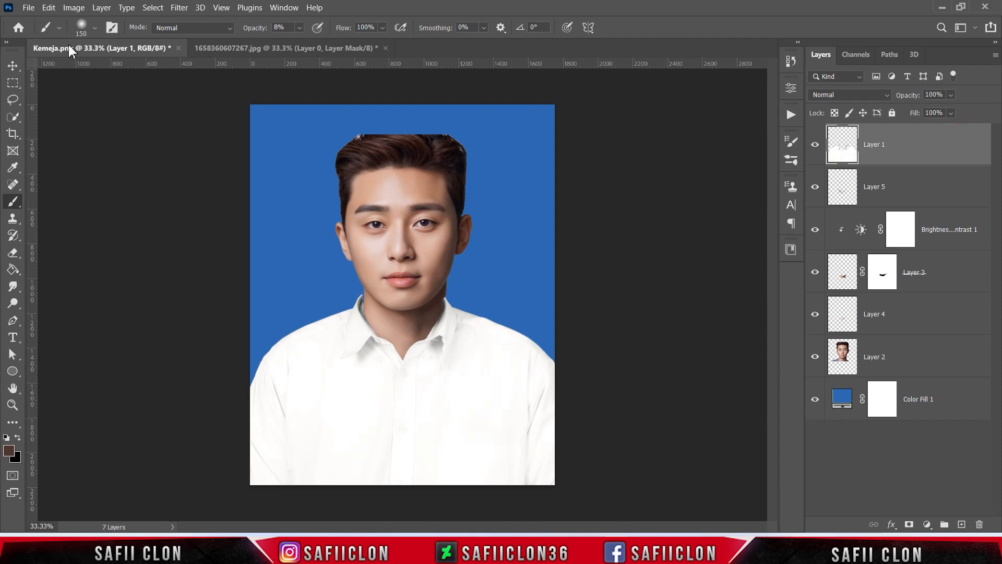
Start Puppet Warp on the shirt layer and place ten pins on the collar, chest, shoulders and lower edge
left_click(49, 8)
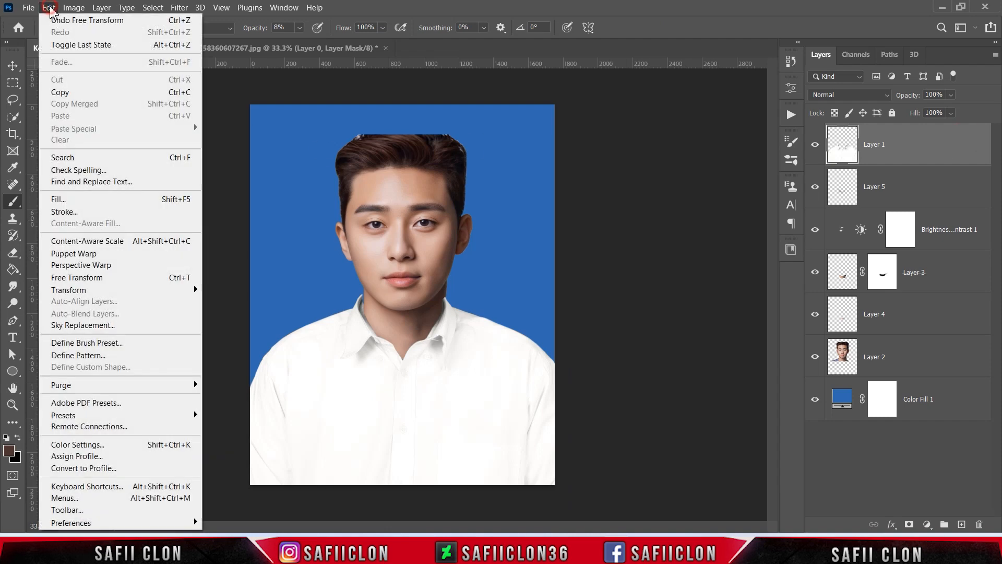
left_click(91, 256)
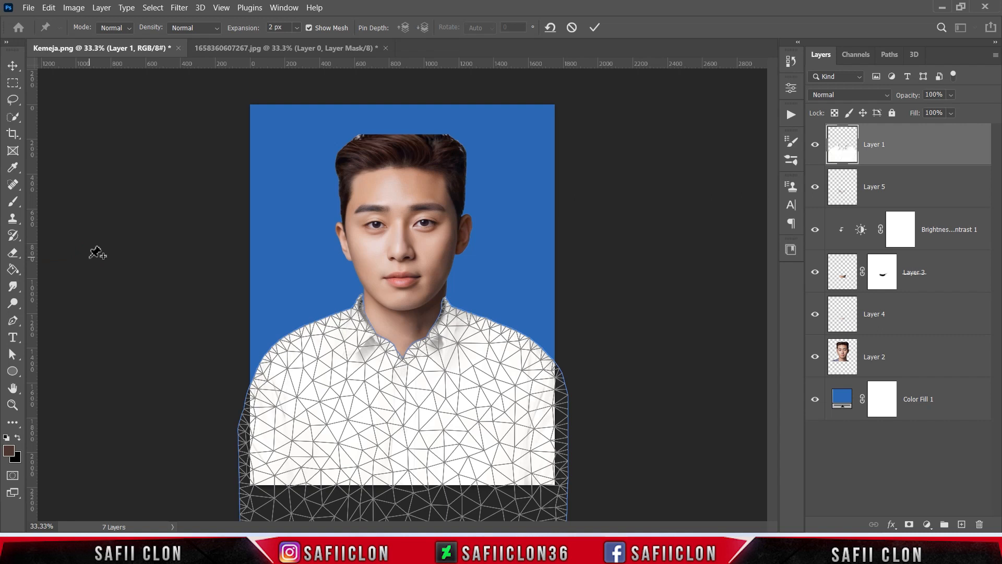
left_click(359, 299)
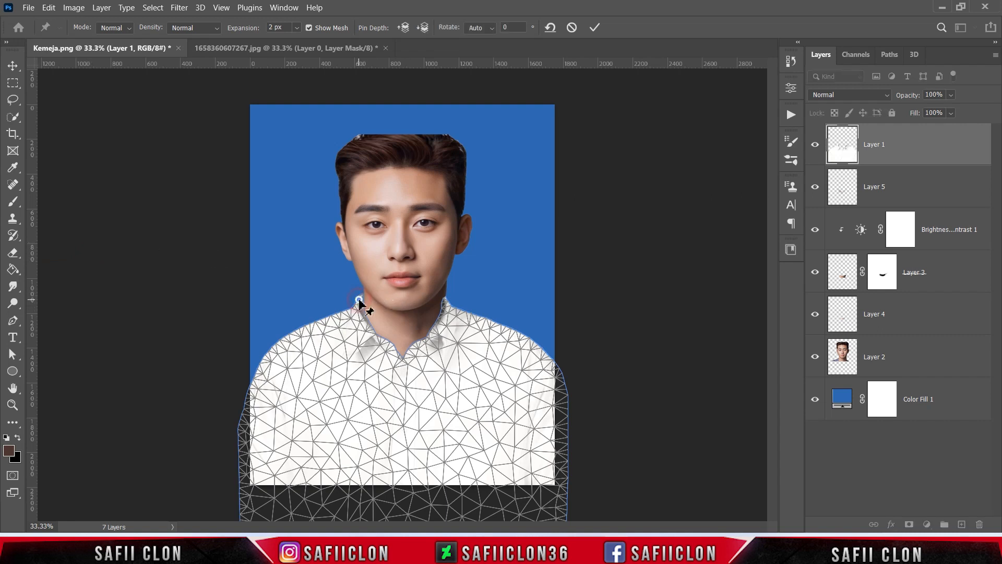
left_click(446, 304)
left_click(362, 332)
left_click(435, 342)
left_click(402, 371)
left_click(277, 349)
left_click(543, 357)
left_click(399, 491)
left_click(246, 491)
left_click(557, 495)
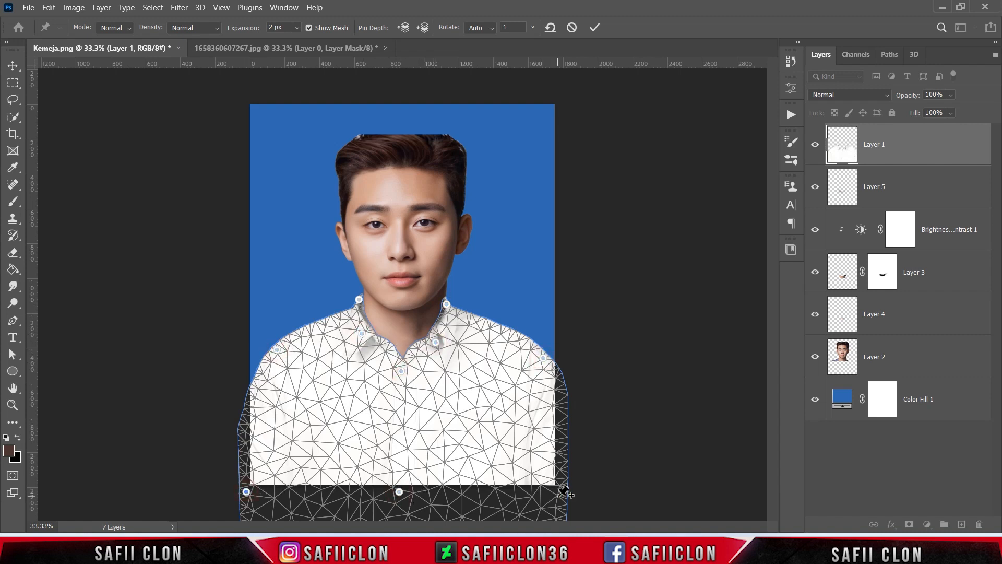
Nudge the two upper collar pins to fit the collar closer to the neck, and apply the warp
key("ctrl+plus")
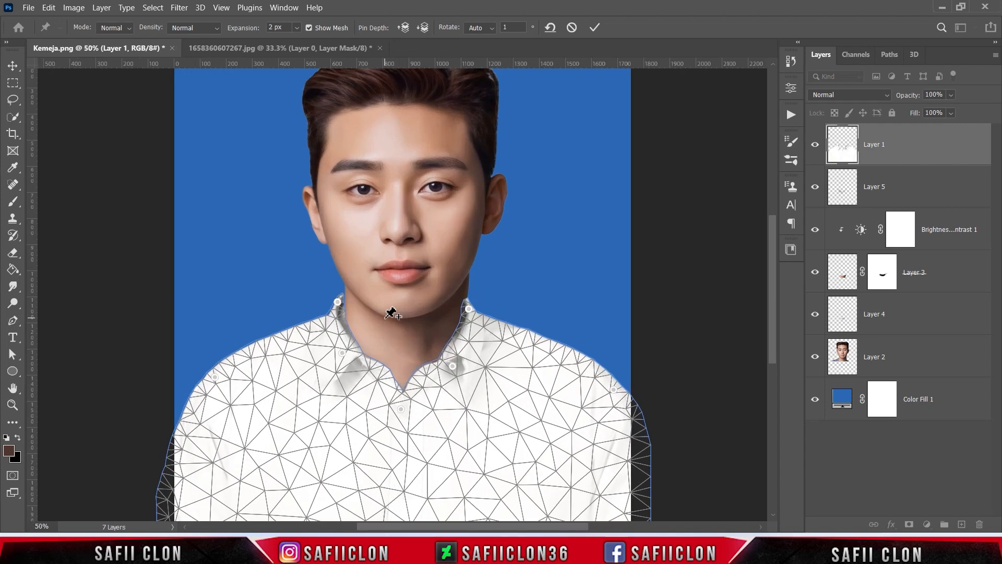
left_click(337, 304)
left_click(470, 308)
left_click_drag(470, 306, 470, 306)
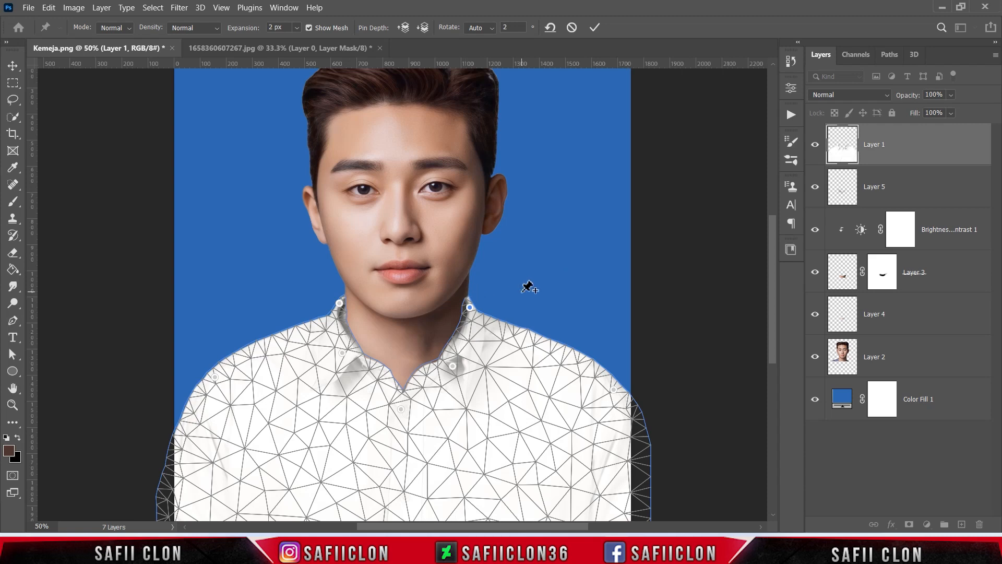
left_click(401, 410)
key("ctrl+minus")
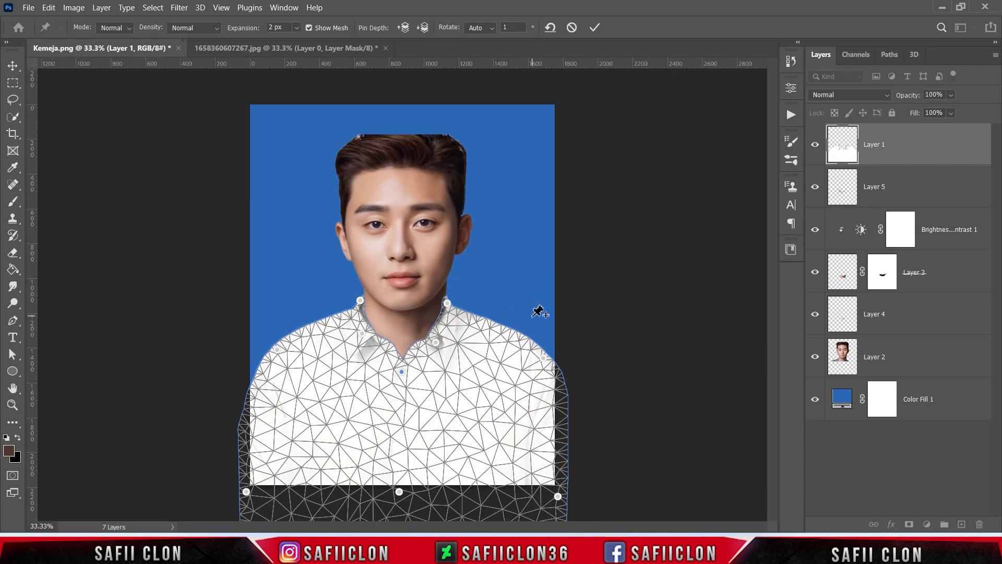
left_click(596, 28)
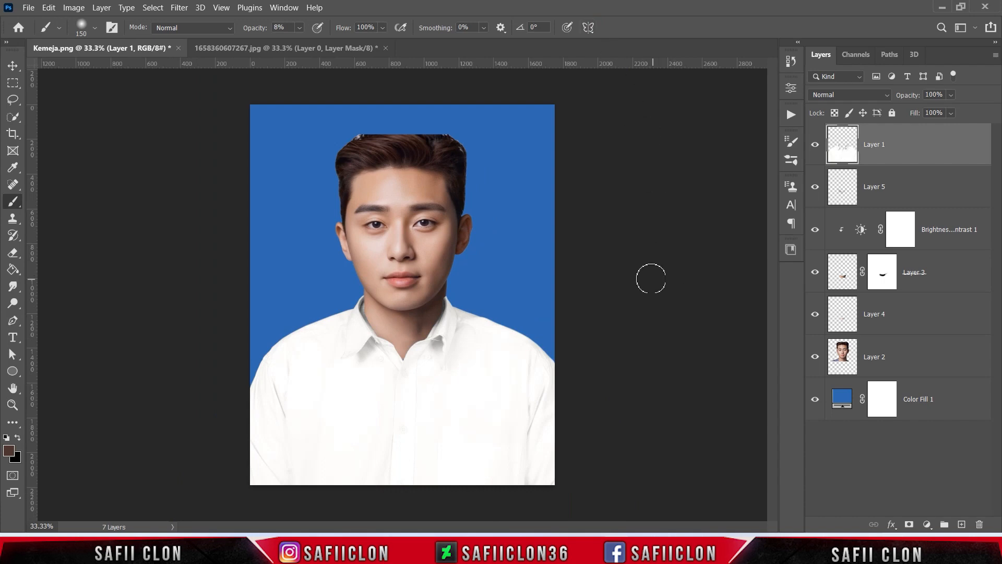
Add a layer mask to the shirt layer and set a Soft Round brush to 149 px and 9% opacity
left_click(909, 525)
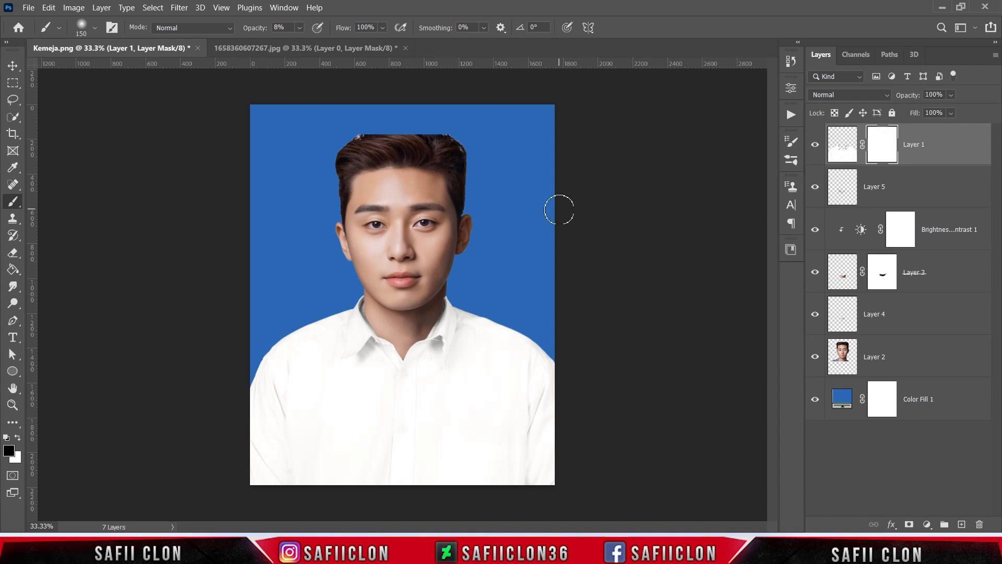
right_click(11, 202)
left_click(54, 203)
left_click(95, 28)
left_click(97, 196)
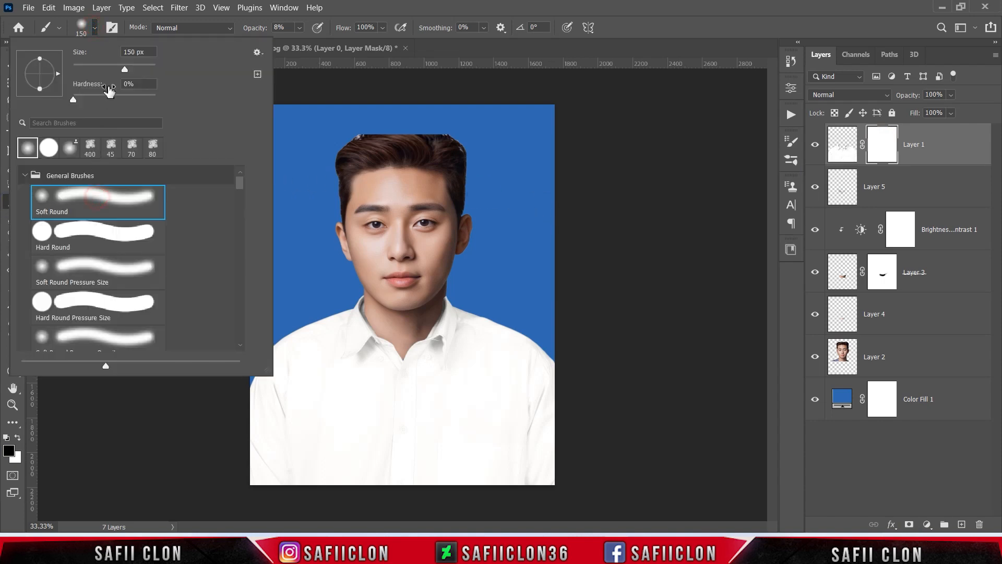
left_click(97, 30)
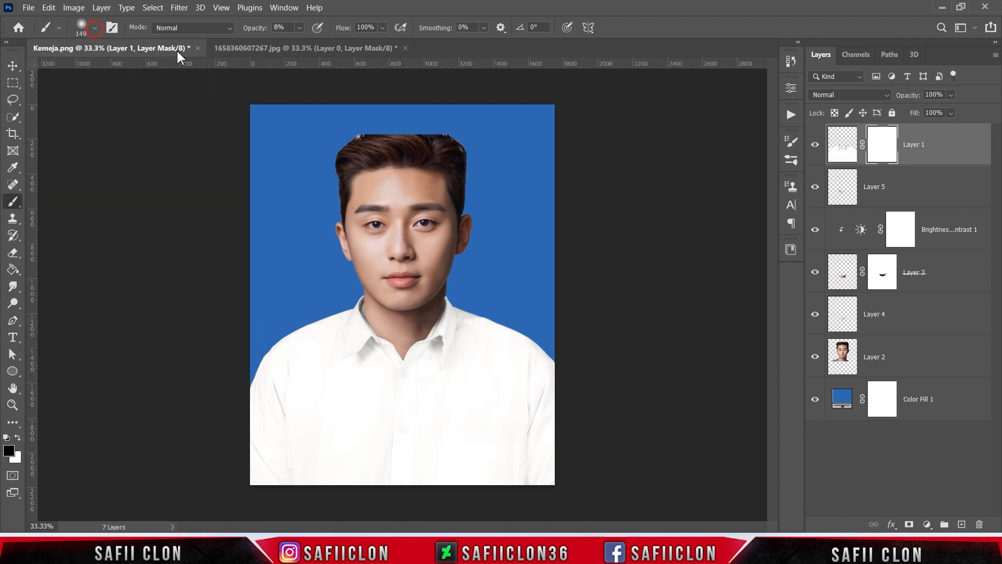
left_click(300, 27)
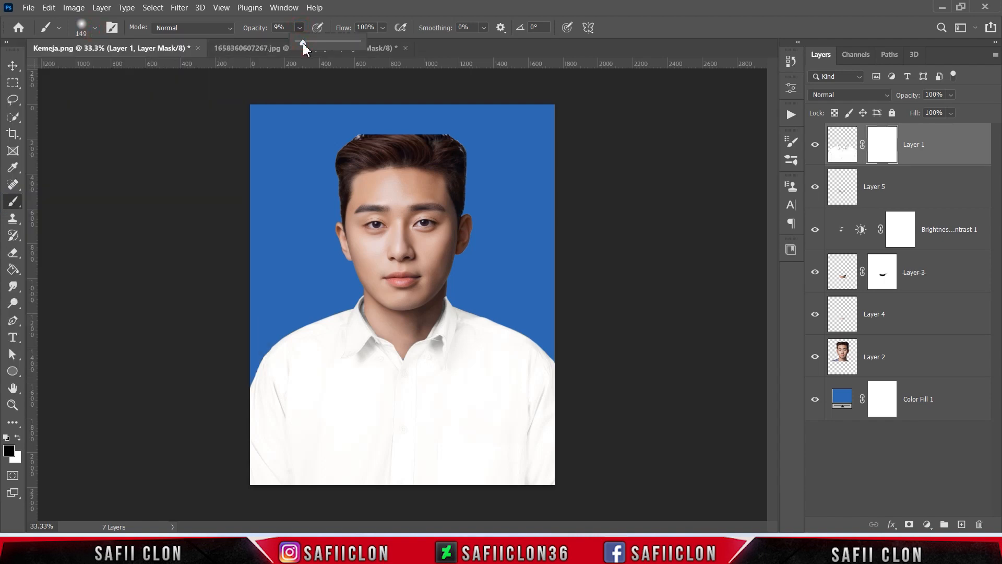
left_click(299, 28)
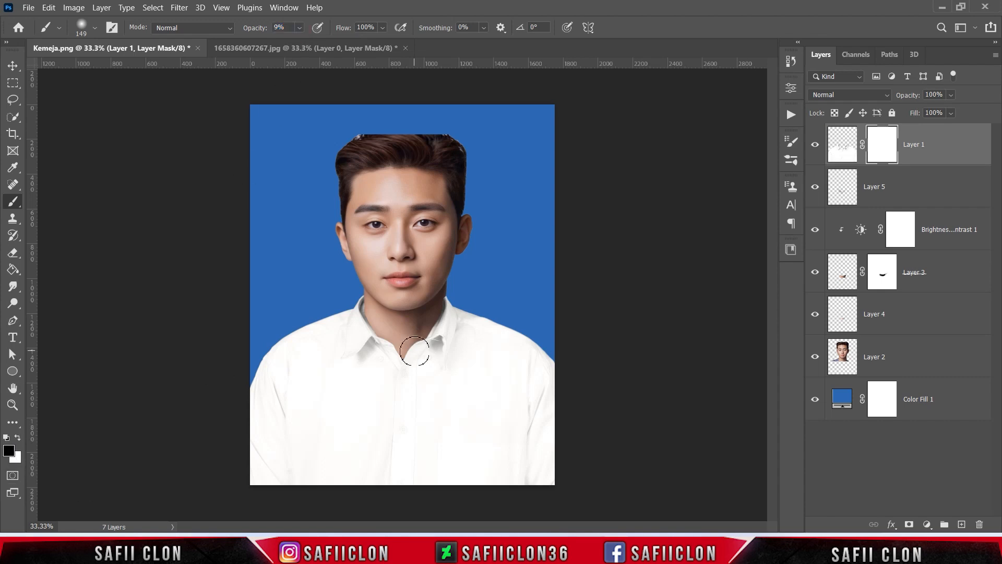
Paint black on the shirt's mask along both inner collar edges beside the neck, reducing the brush to 60 px and then 20 px
key("ctrl+plus")
key("bracketleft")
key("bracketleft")
key("bracketleft")
key("bracketleft")
key("bracketleft")
key("bracketleft")
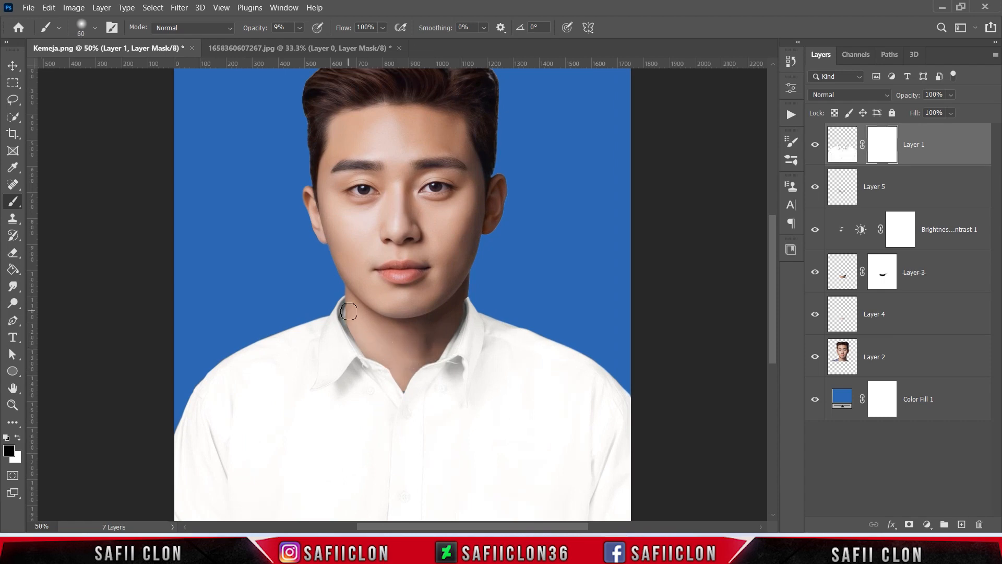
mouse_move(353, 331)
left_mouse_down()
mouse_move(367, 348)
mouse_move(347, 306)
mouse_move(351, 316)
left_mouse_up()
mouse_move(455, 300)
left_mouse_down()
mouse_move(441, 350)
mouse_move(462, 303)
left_mouse_up()
key("ctrl+z")
key("[")
key("[")
key("ctrl+minus")
key("ctrl+minus")
key("ctrl+minus")
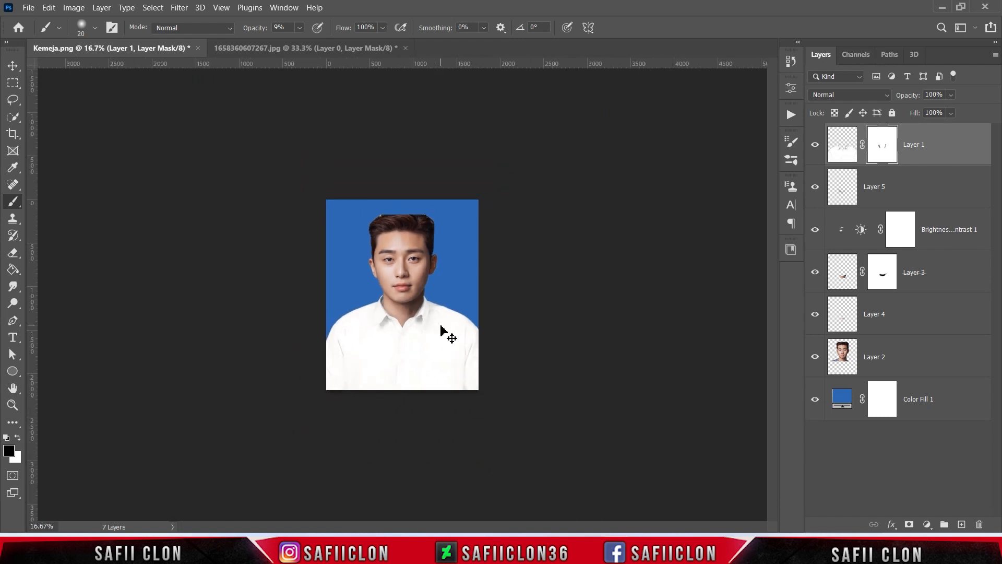
key("ctrl+plus")
key("ctrl+plus")
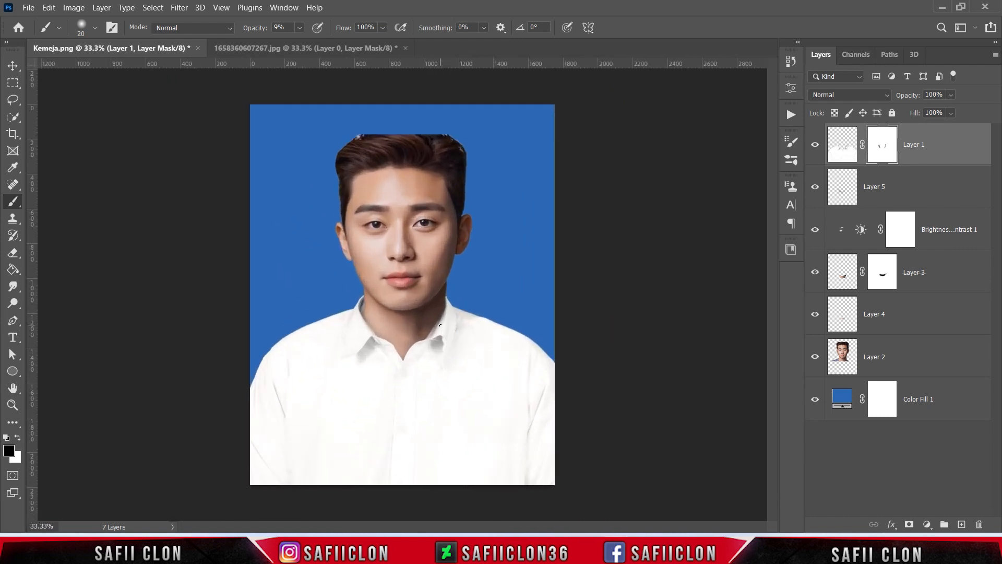
Add a Curves adjustment clipped to the shirt layer, with a midpoint at input 154 and output 99
left_click(962, 145)
left_click(926, 523)
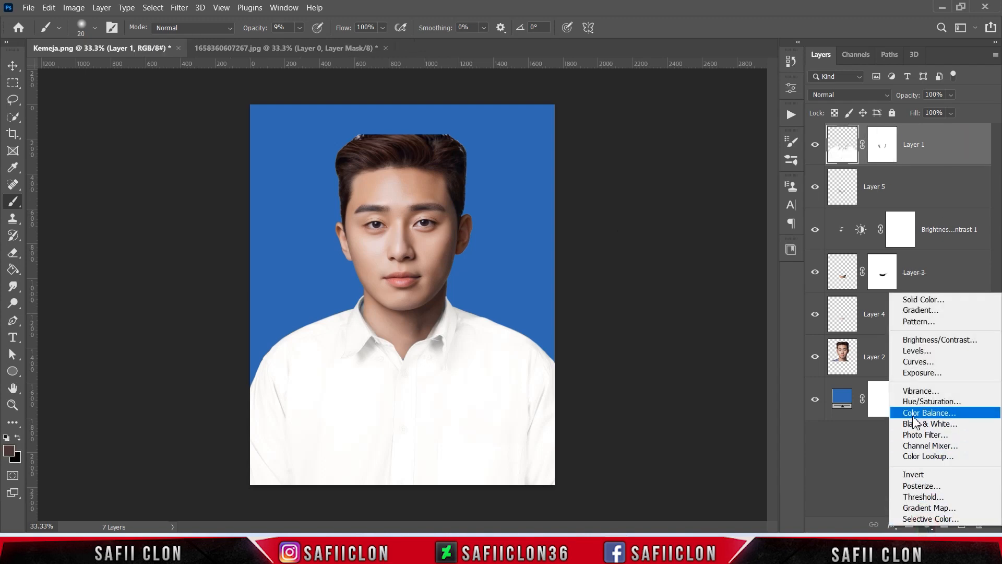
left_click(918, 362)
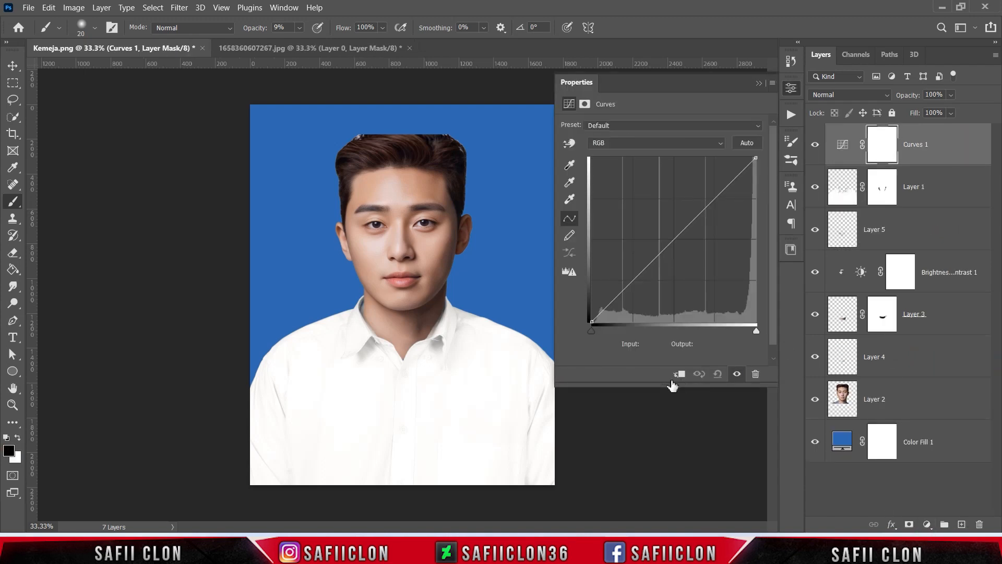
left_click(678, 374)
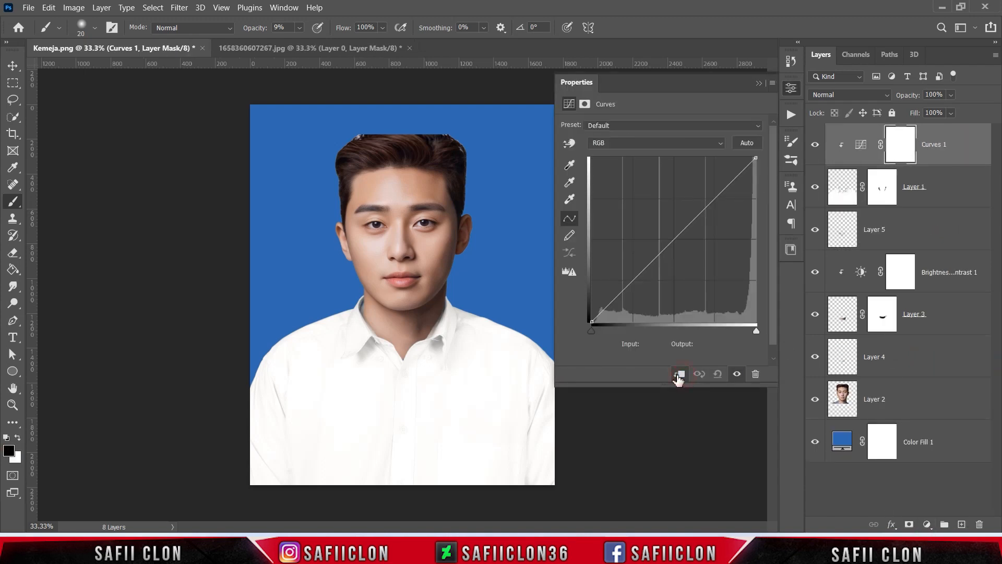
left_click(675, 239)
type("154")
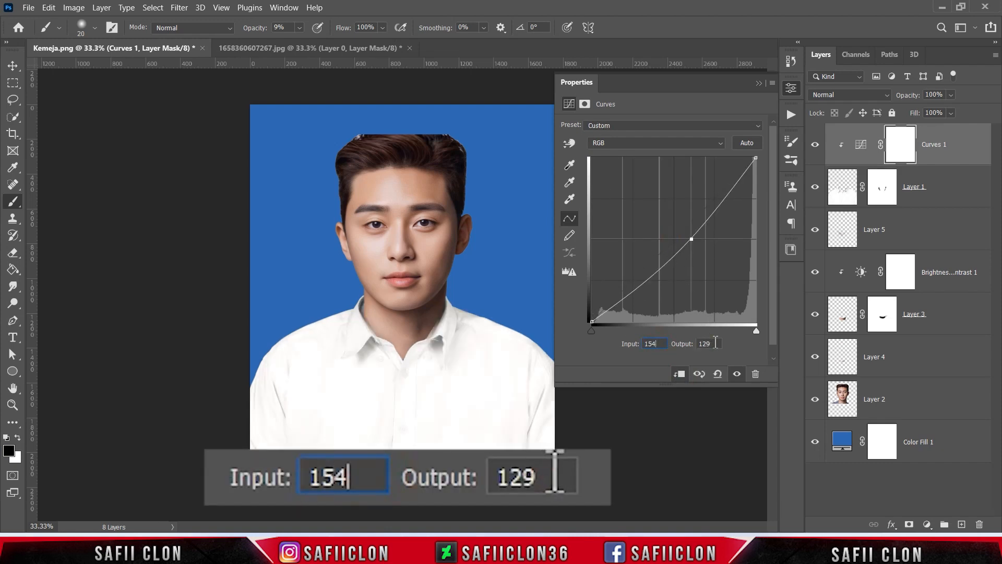
left_click(715, 343)
type("99")
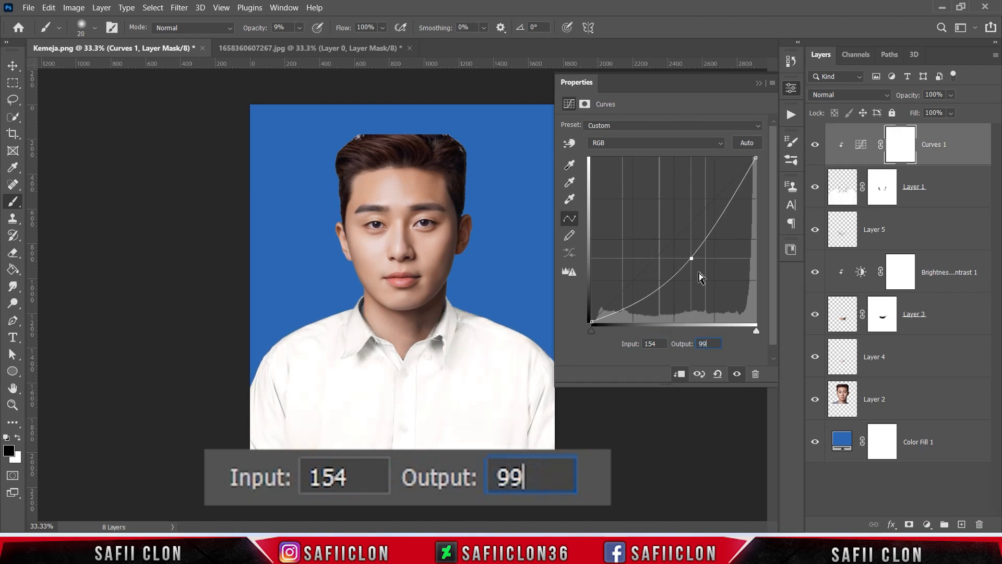
Set the curve's black point to input 0 and output 12, and compare the Curves adjustment and shirt layer on and off
left_click(590, 322)
left_click(655, 343)
left_click(708, 343)
type("12")
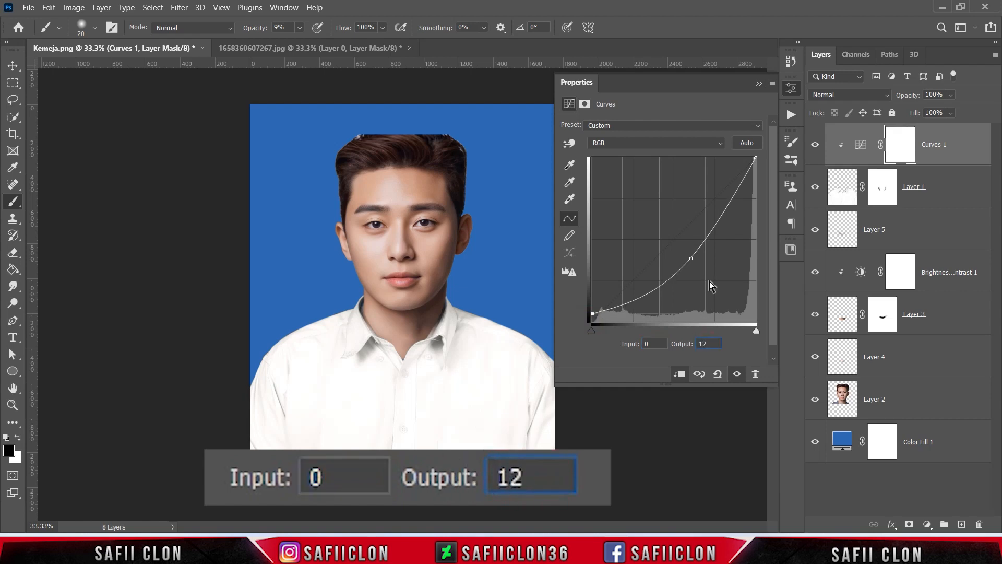
left_click(758, 83)
left_click(815, 144)
left_click(815, 144)
left_click(814, 145)
left_click(815, 145)
left_click(816, 189)
left_click(815, 189)
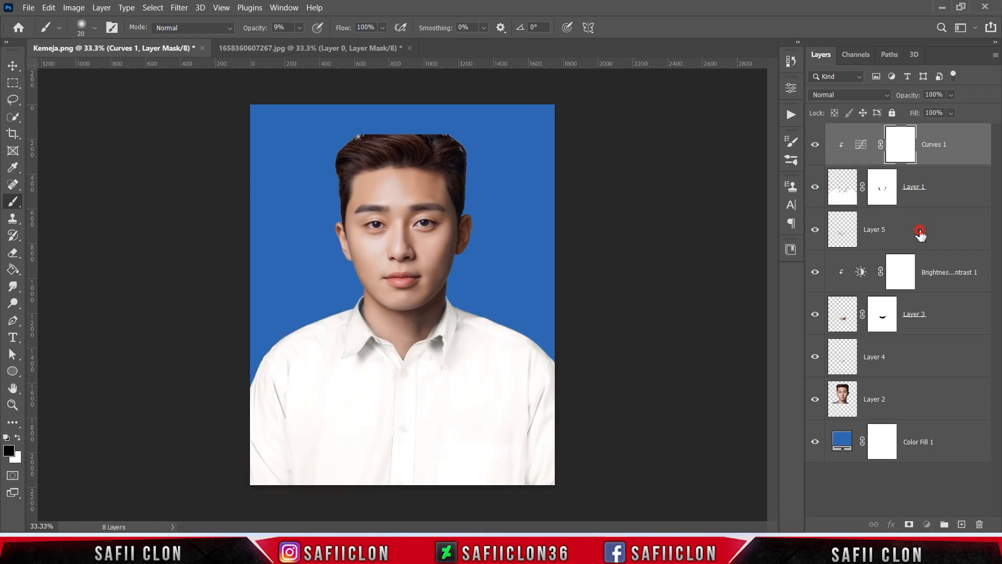
Add an empty layer above Layer 5 and set a Soft Round brush to 88 px
left_click(919, 233)
left_click(960, 524)
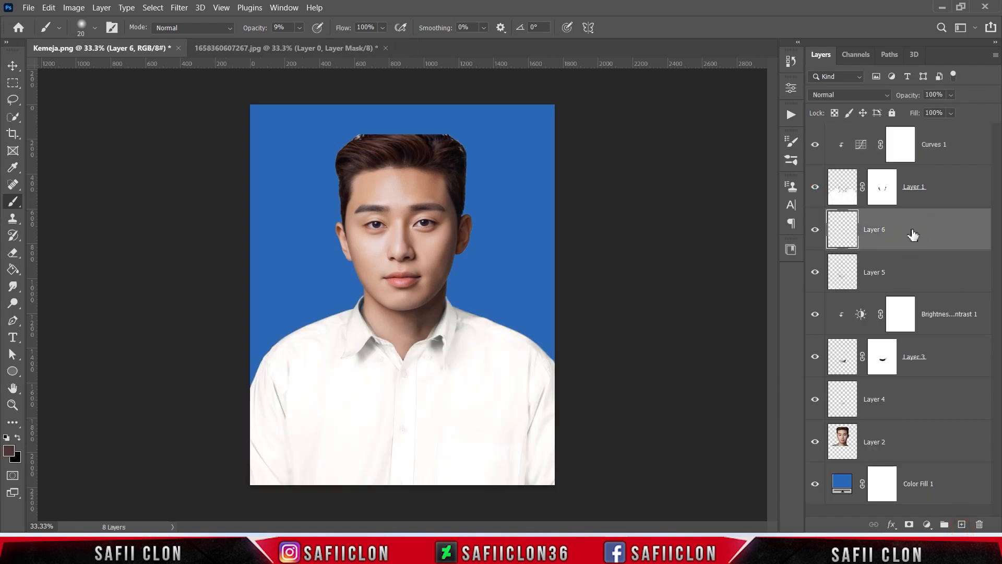
right_click(13, 201)
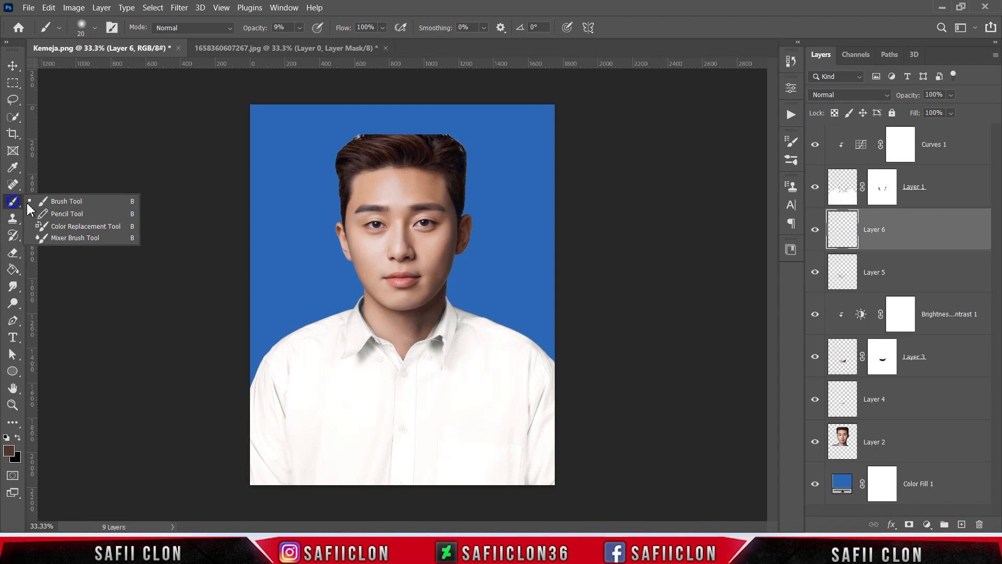
left_click(69, 205)
left_click(94, 27)
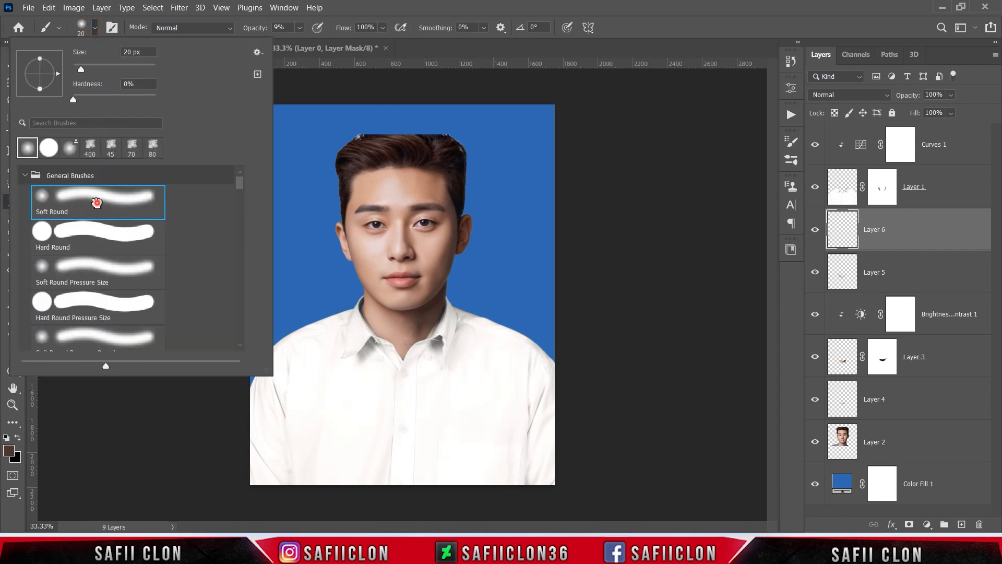
left_click_drag(81, 69, 107, 70)
left_click(94, 27)
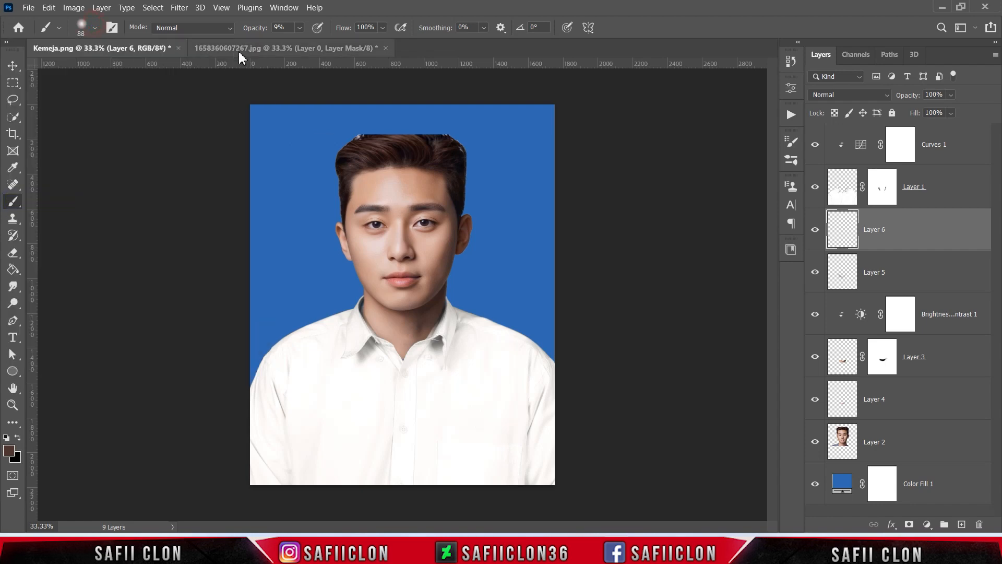
Sample the shadow tone beside the collar and set the foreground color to dark blue-grey #181f28
left_click(8, 452)
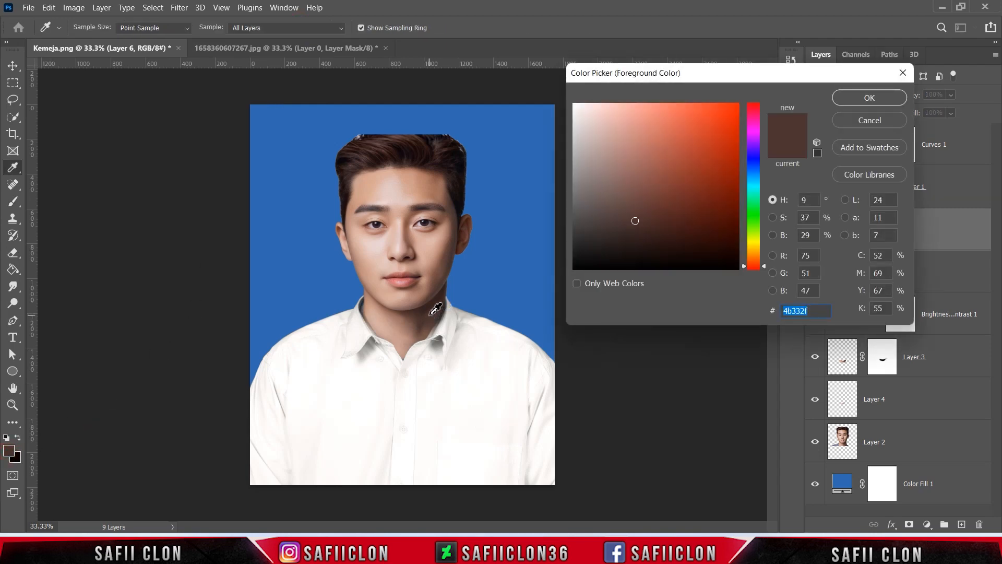
left_click(431, 306)
left_click_drag(646, 233, 659, 240)
left_click(362, 306)
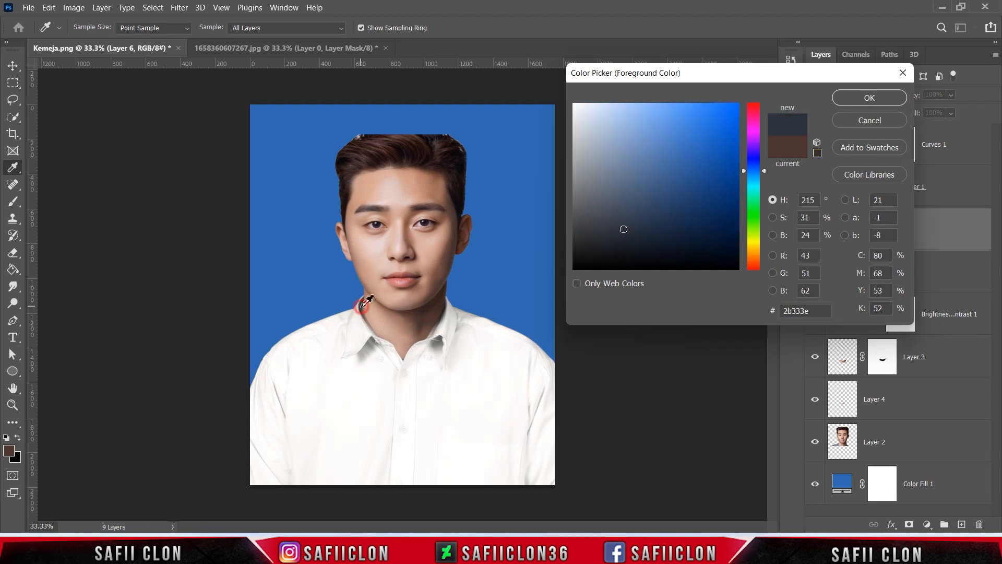
left_click(361, 309)
left_click(360, 311)
left_click(363, 307)
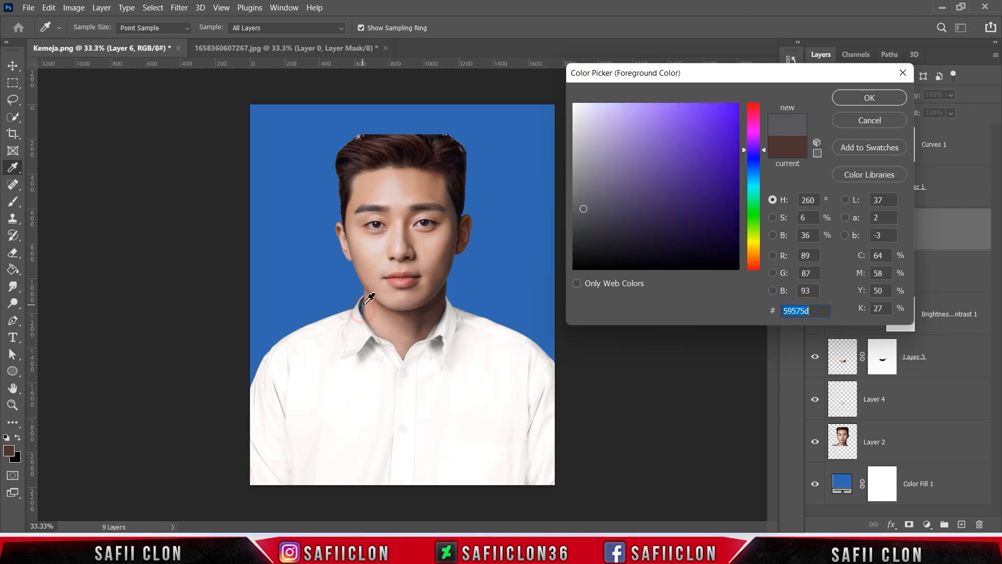
left_click(363, 305)
left_click_drag(650, 221, 647, 239)
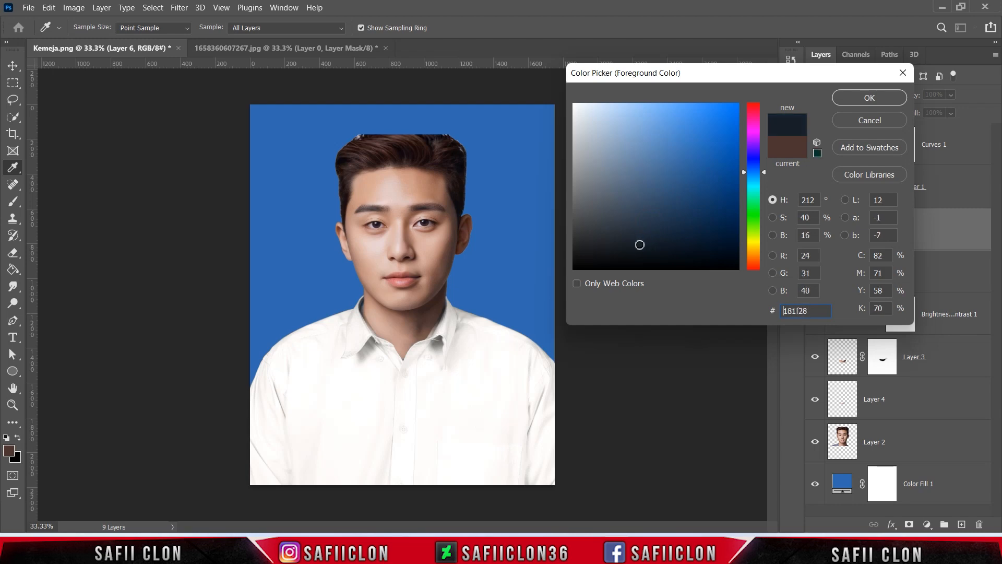
left_click(866, 97)
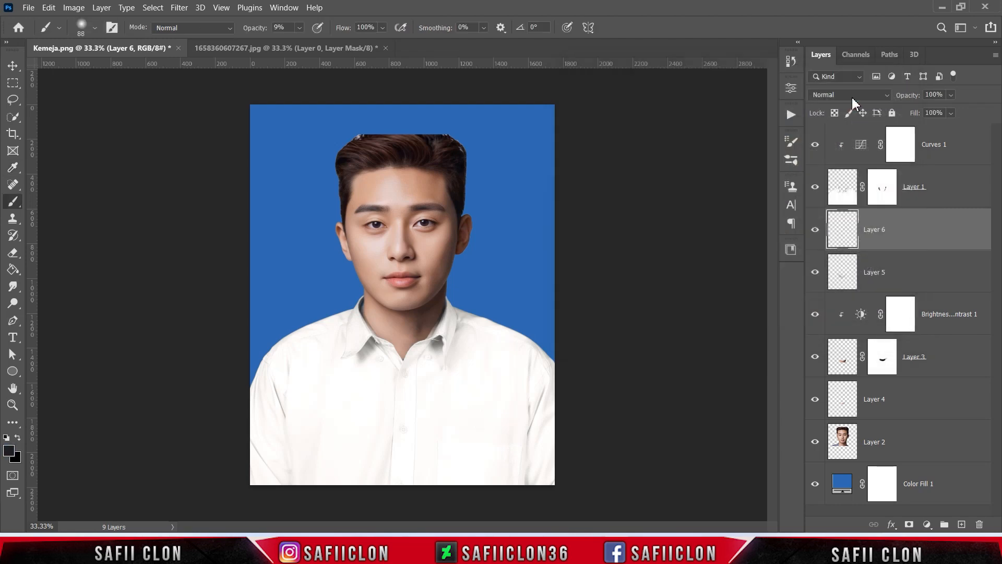
Paint faint shading on Layer 6 across the upper chest below the collar, enlarging the brush to 300 px
key("bracketright")
key("bracketright")
key("bracketright")
mouse_move(383, 370)
left_mouse_down()
mouse_move(350, 342)
mouse_move(369, 354)
mouse_move(365, 338)
mouse_move(399, 363)
mouse_move(399, 393)
mouse_move(424, 357)
mouse_move(407, 379)
left_mouse_up()
key("bracketright")
key("bracketright")
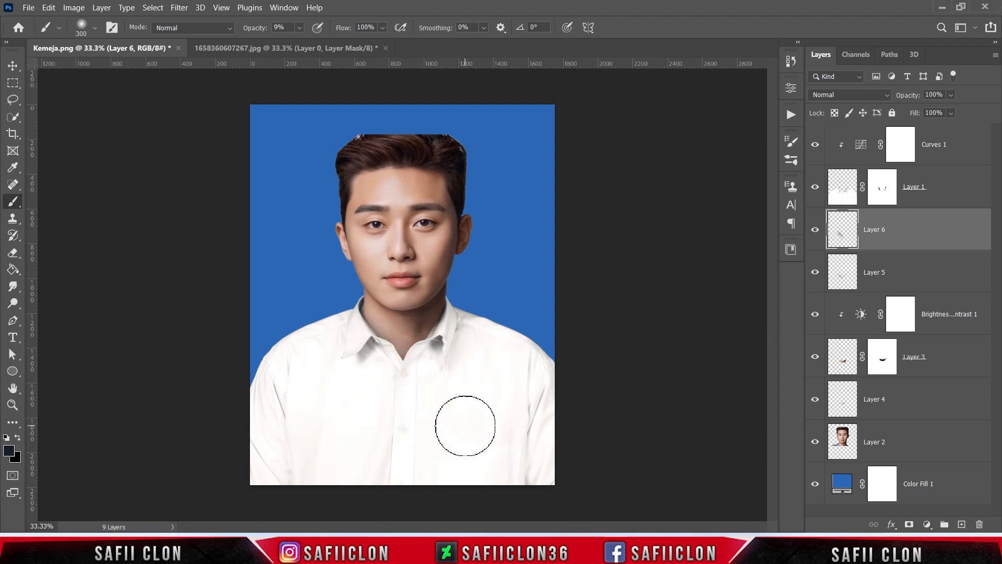
Compare Layer 6 on and off and reduce its fill to about 88%
left_click(816, 234)
left_click(815, 231)
left_click(815, 231)
left_click(815, 230)
left_click(951, 114)
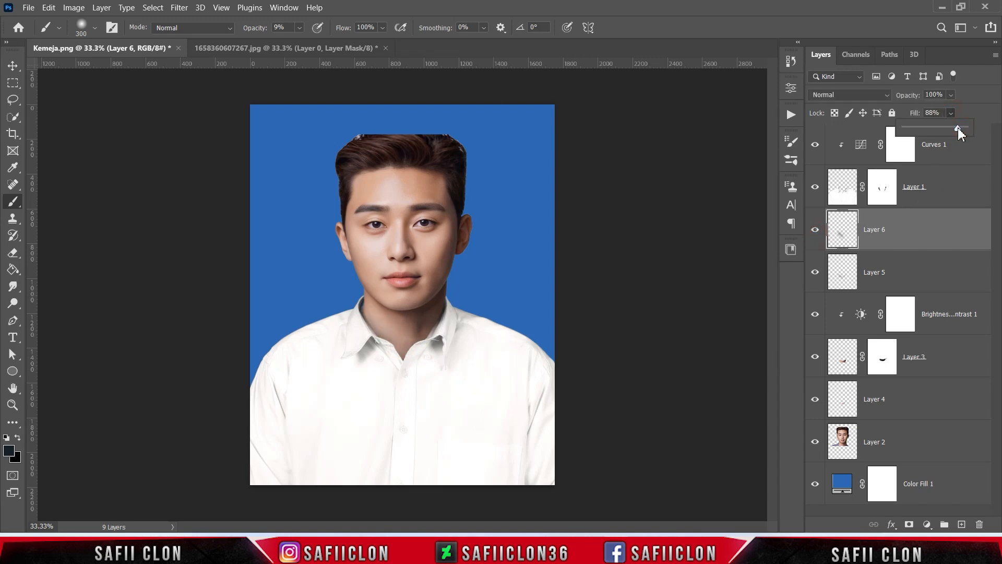
left_click_drag(958, 128, 959, 127)
left_click(951, 112)
Make the Curves 1 layer active and open presiden_jokowi.jpg from the Park Seo Joon folder
left_click(968, 144)
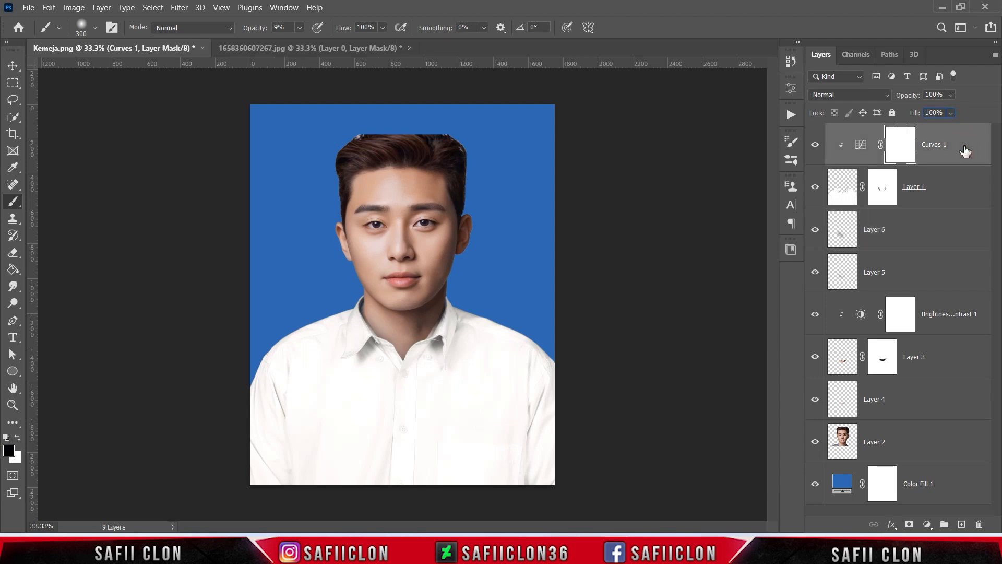
left_click(29, 8)
left_click(47, 35)
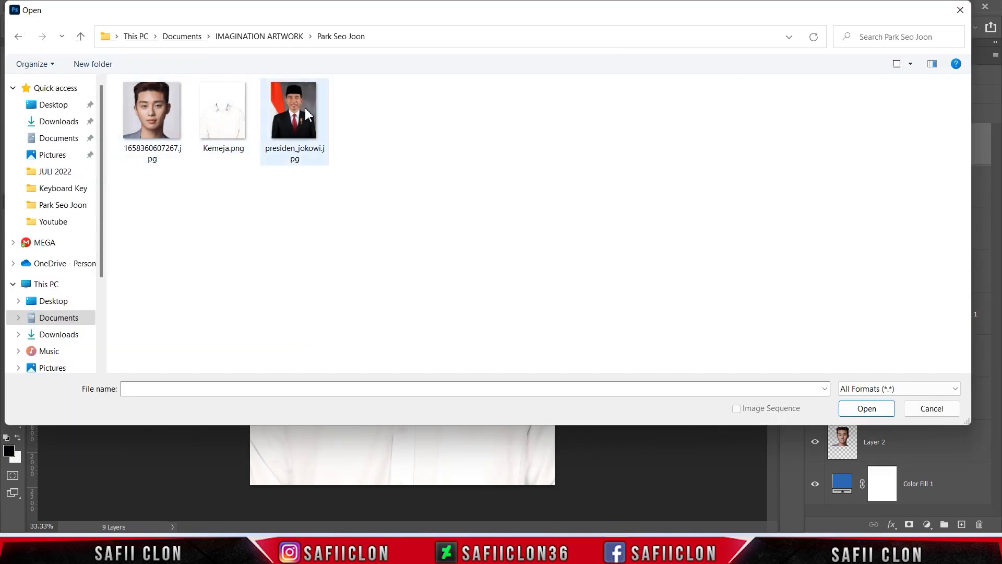
left_click(307, 110)
left_click(864, 409)
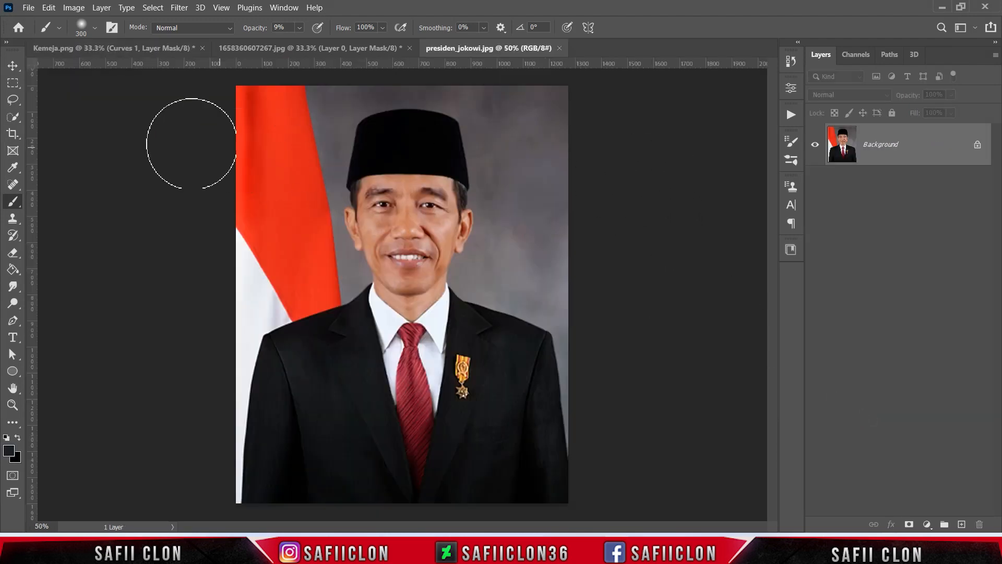
Select the black cap with the Quick Selection tool, subtracting the spill around the ear and temple with a 30 px brush
left_click(14, 121)
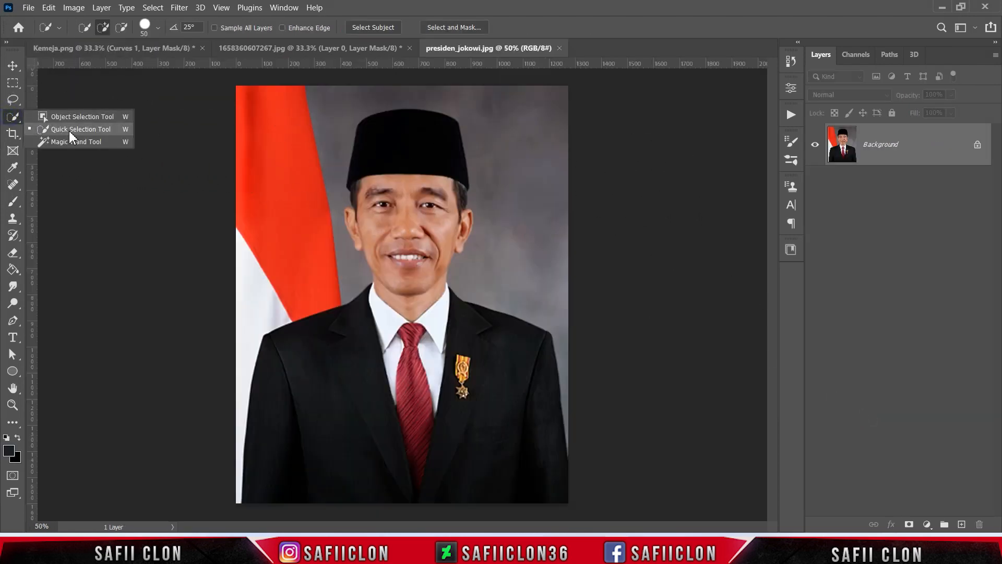
left_click(70, 130)
left_click(104, 28)
left_click_drag(372, 139, 424, 145)
left_click(121, 28)
key("[")
mouse_move(357, 218)
left_mouse_down()
mouse_move(362, 192)
mouse_move(353, 194)
left_mouse_up()
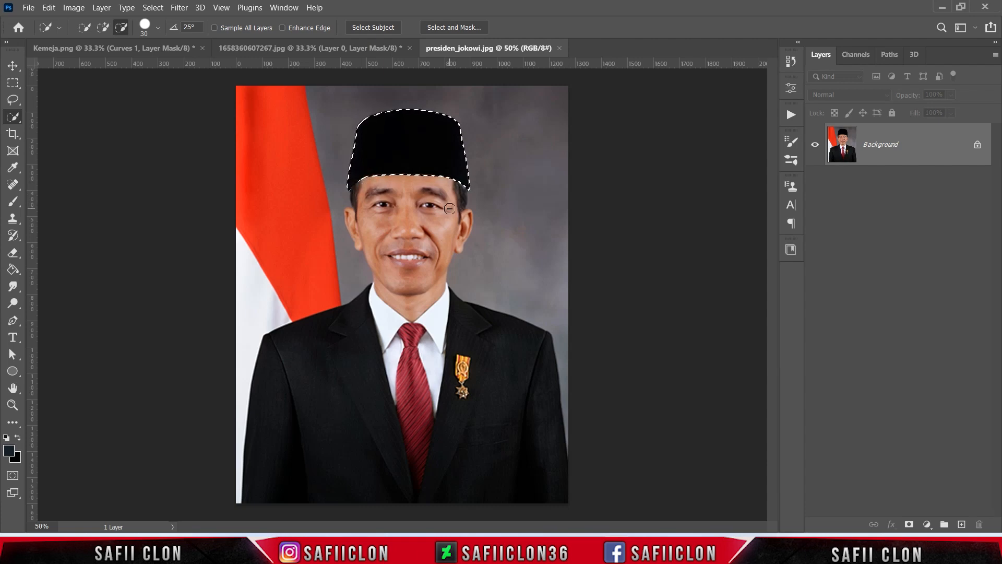
Move the selected cap into the Kemeja.png document and place it over the man's forehead
key("v")
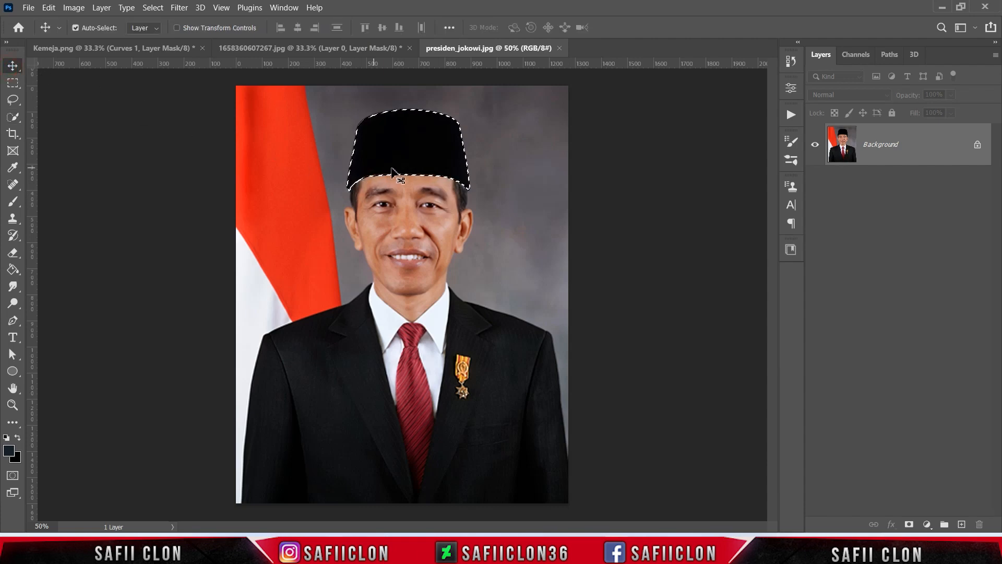
left_click_drag(428, 163, 205, 106)
left_click_drag(395, 195, 397, 197)
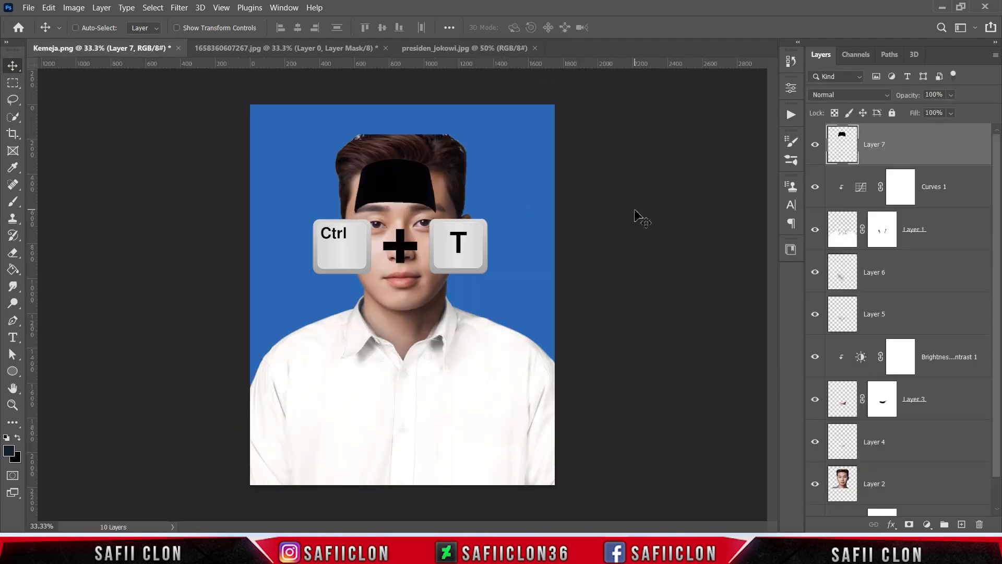
Free-transform the cap to 161.70% width and 150.32% height with 0.40° rotation so it fits the man's head
key("ctrl+t")
left_click_drag(436, 159, 456, 142)
left_click_drag(432, 185, 436, 159)
left_click_drag(473, 232, 475, 229)
left_click_drag(459, 115, 464, 112)
left_click_drag(466, 211, 473, 214)
left_click_drag(477, 223, 467, 223)
left_click_drag(341, 168, 338, 168)
left_click_drag(469, 167, 466, 169)
left_click_drag(402, 114, 401, 118)
left_click_drag(401, 220, 402, 216)
left_click_drag(478, 231, 478, 232)
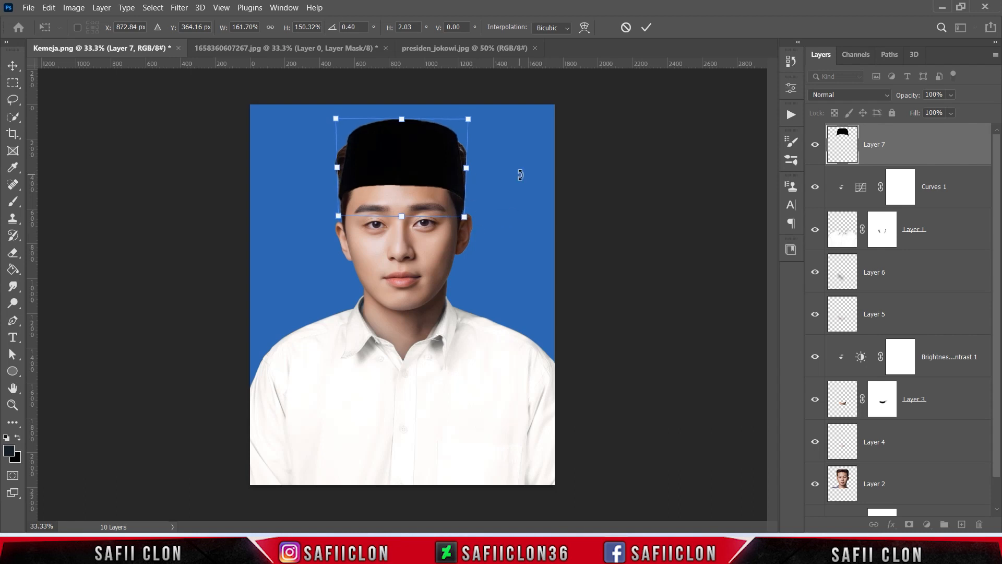
left_click(645, 27)
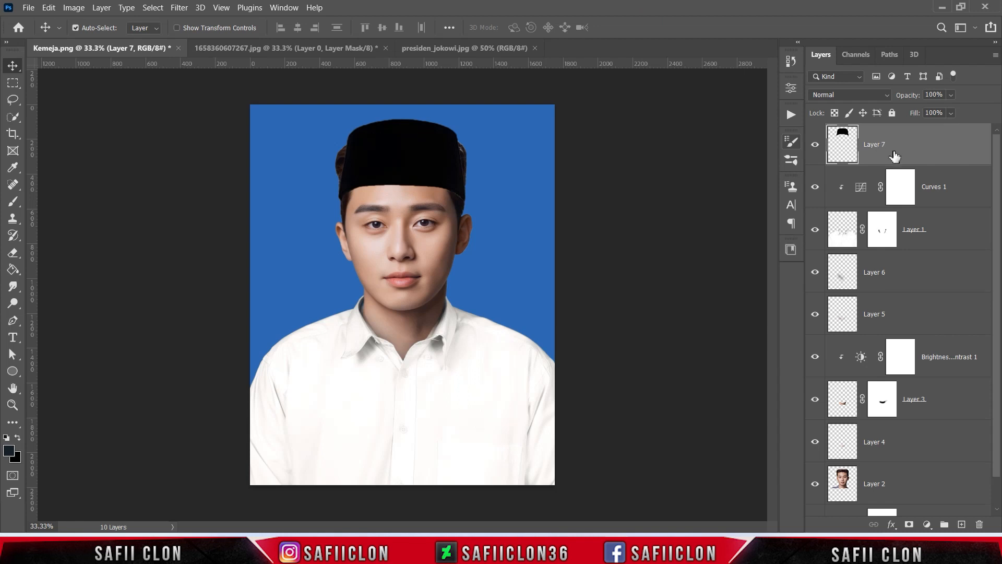
Identify the portrait layer by toggling its visibility, and add a layer mask to Layer 2
left_click(916, 485)
left_click(815, 484)
left_click(814, 484)
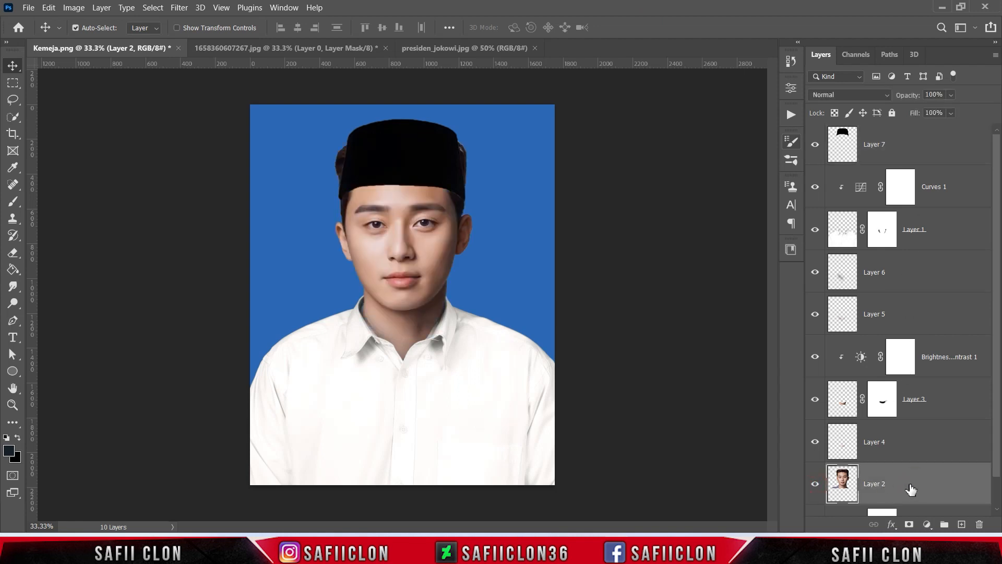
left_click(908, 524)
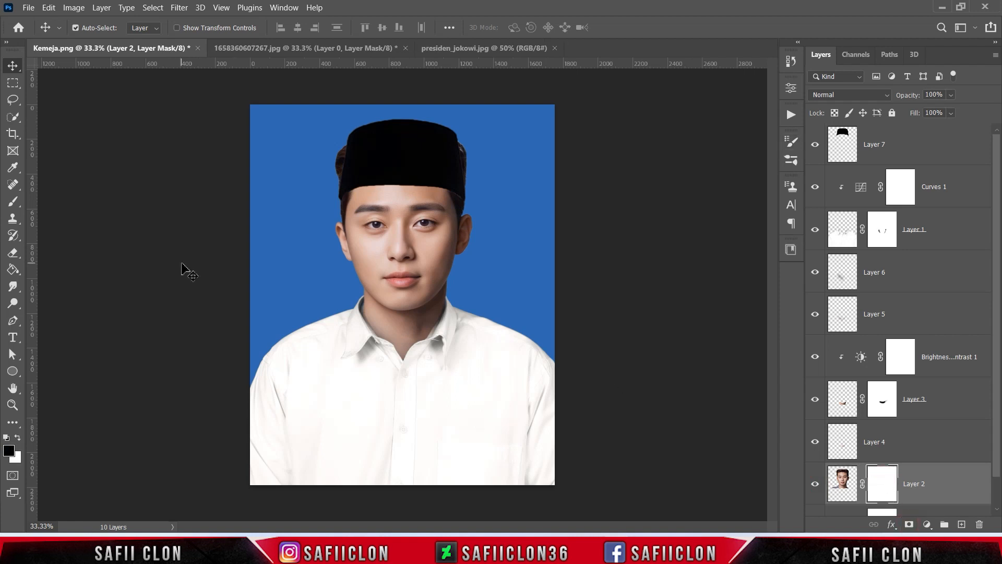
Set the brush to Hard Round at 199 px with 100% opacity
right_click(13, 202)
left_click(64, 204)
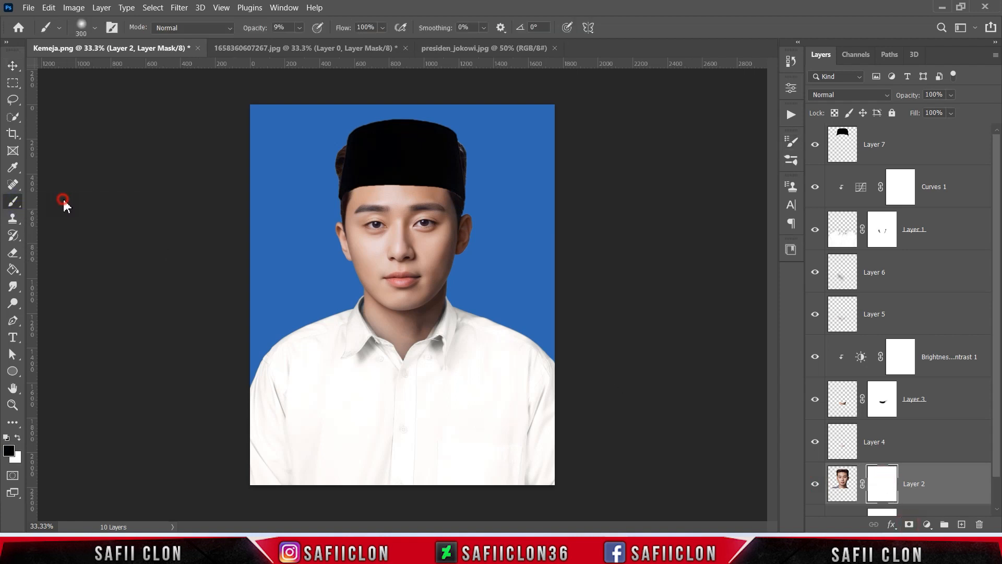
left_click(95, 29)
left_click(93, 236)
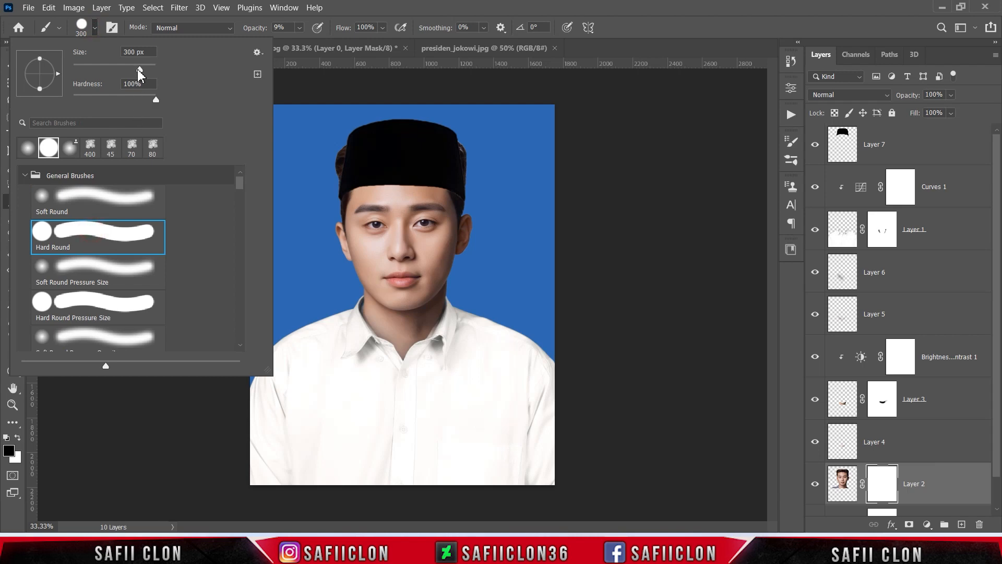
left_click(95, 28)
left_click(300, 28)
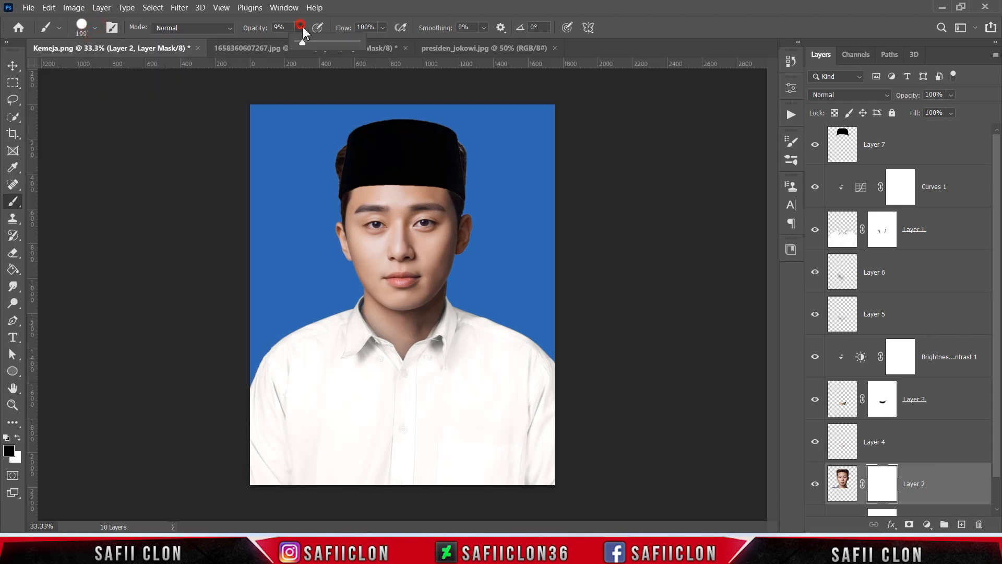
left_click_drag(305, 42, 364, 43)
left_click(300, 29)
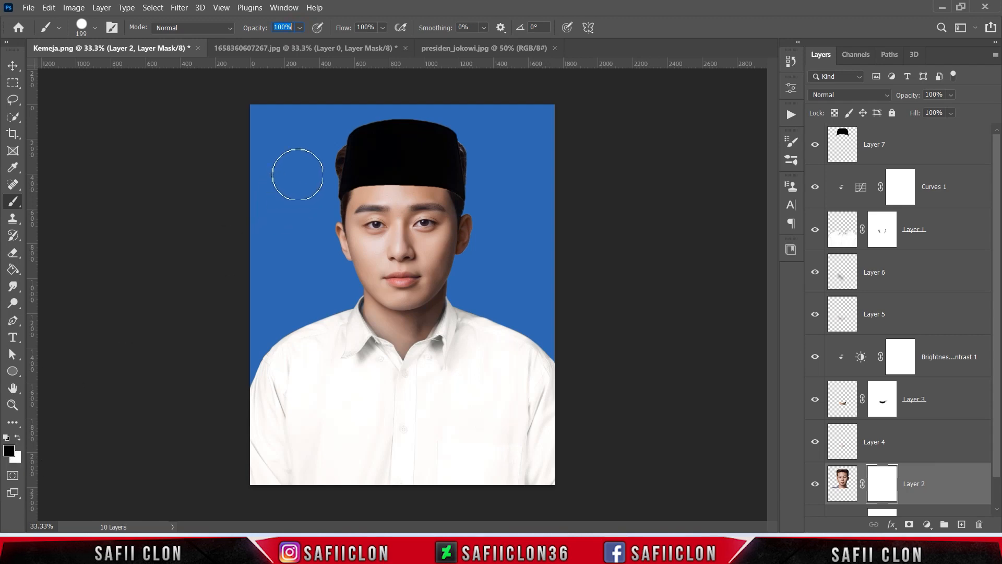
key("Return")
Paint black on Layer 2's mask to hide the hair beside and behind the cap, using a 45 px brush and enlarging it to 125 px
key("bracketleft")
key("bracketleft")
key("bracketleft")
key("bracketleft")
mouse_move(340, 150)
left_mouse_down()
mouse_move(327, 161)
mouse_move(334, 166)
left_mouse_up()
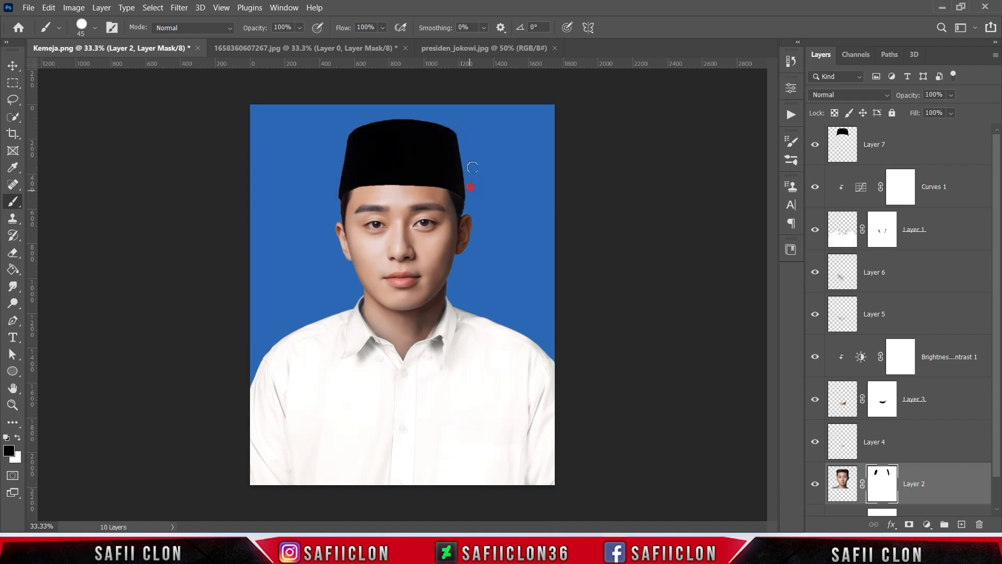
left_click_drag(392, 120, 391, 123)
key("bracketright")
key("bracketright")
key("bracketright")
key("bracketright")
key("bracketright")
Compare the cap layer on and off and add a Curves adjustment clipped to it
left_click(945, 152)
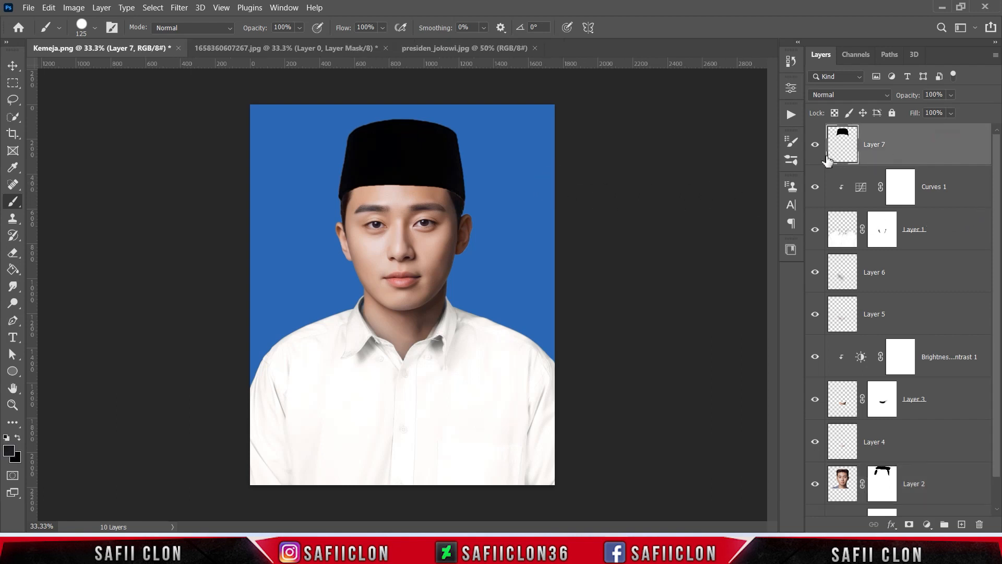
left_click(815, 147)
left_click(815, 147)
left_click(927, 525)
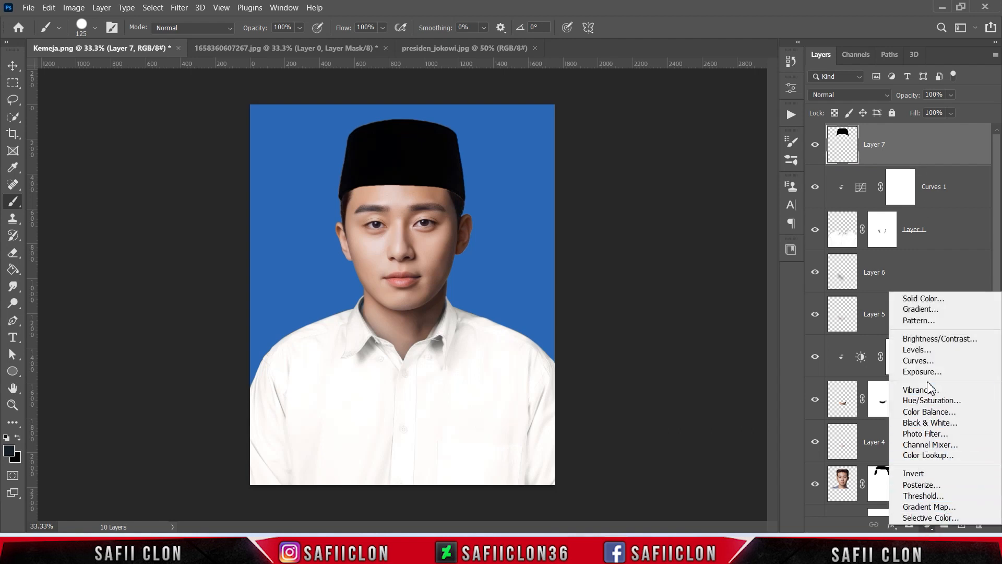
left_click(917, 361)
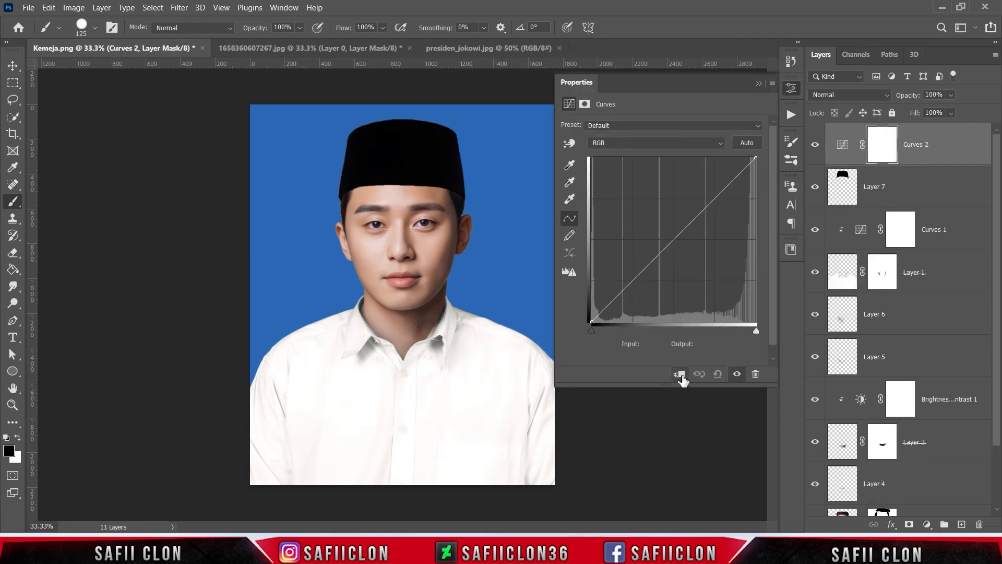
left_click(680, 374)
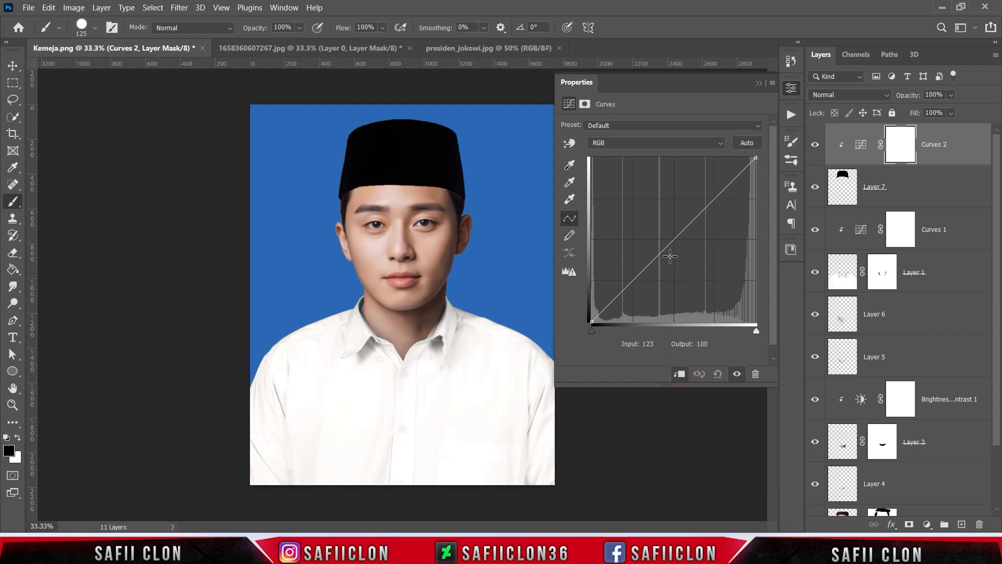
Add a midtone point to the cap's curve at input 134 and output 120
left_click(674, 239)
double_click(656, 343)
type("134")
double_click(709, 344)
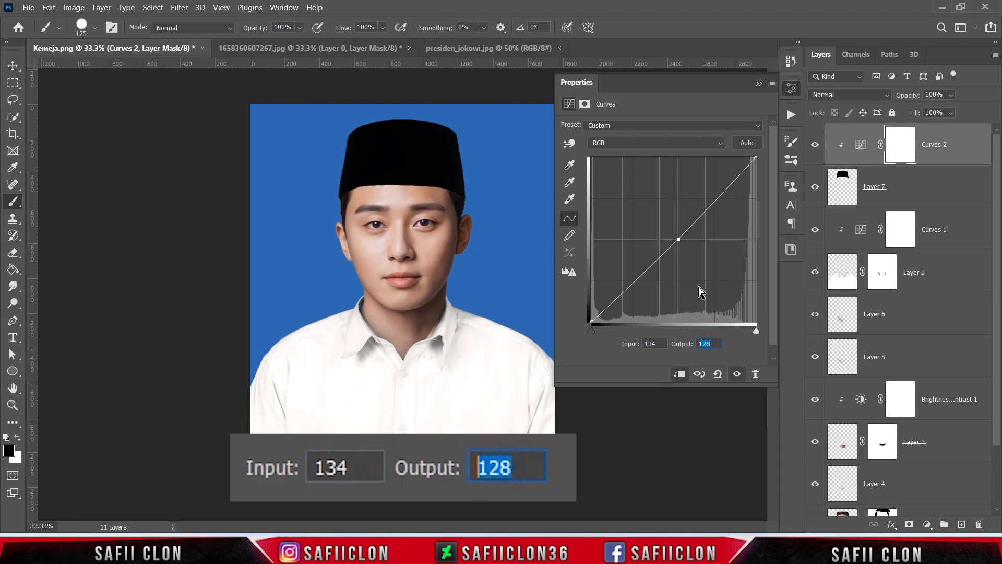
type("120")
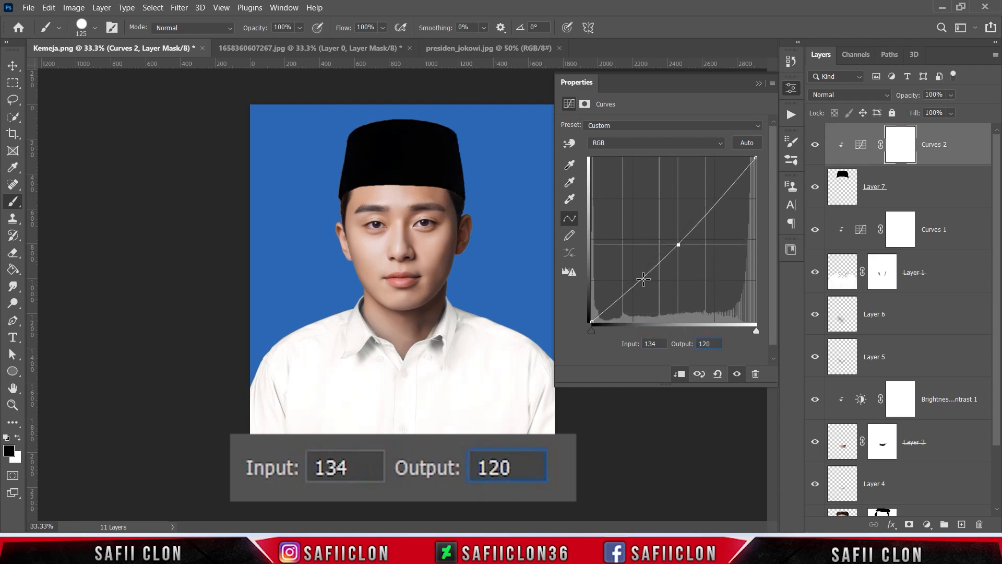
Add a shadow point to the cap's curve at input 61 and output 60
left_click(638, 281)
double_click(651, 344)
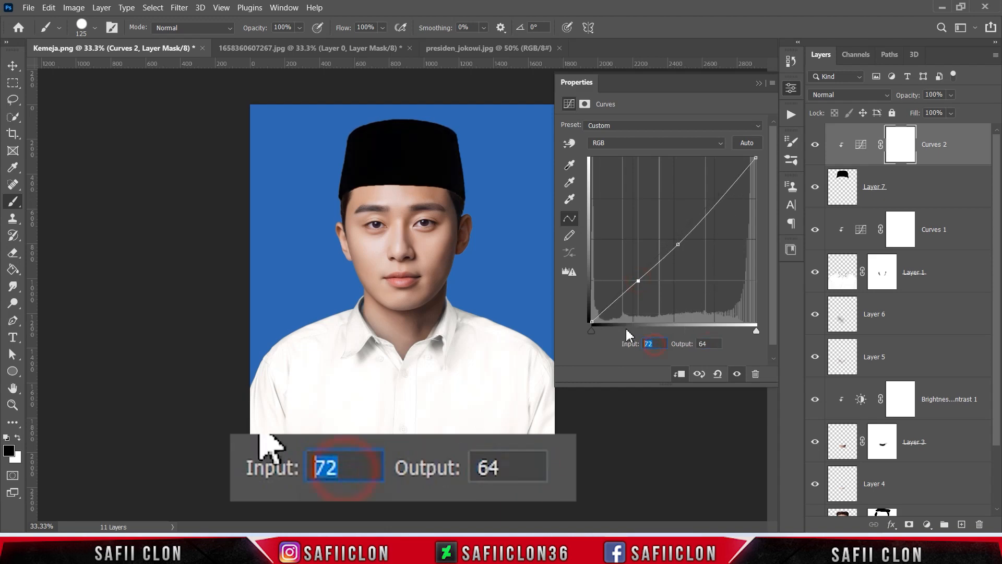
type("61")
double_click(708, 344)
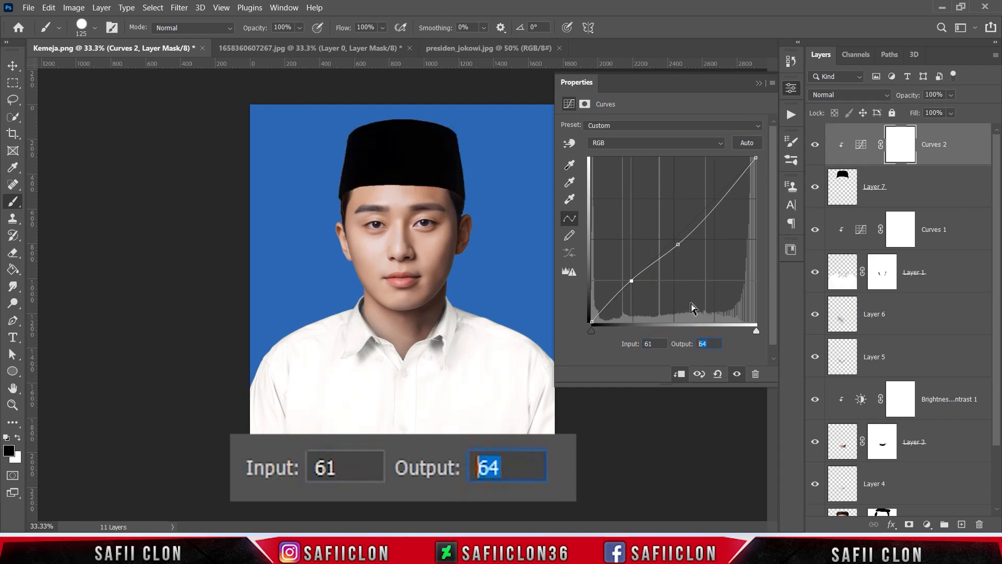
type("60")
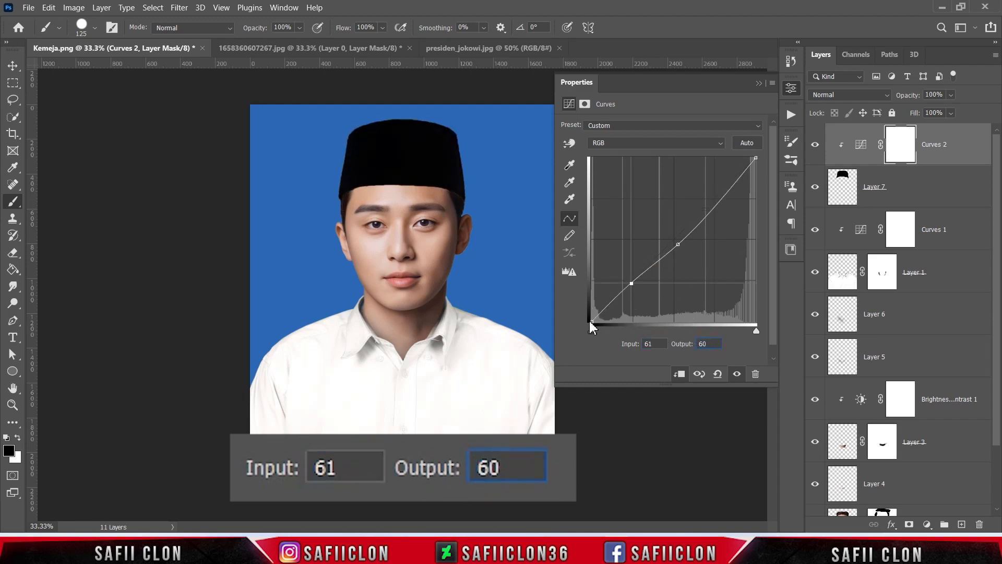
Set the black point of the cap's curve to input 0 and output 8, and close the curve settings
left_click(591, 322)
double_click(649, 344)
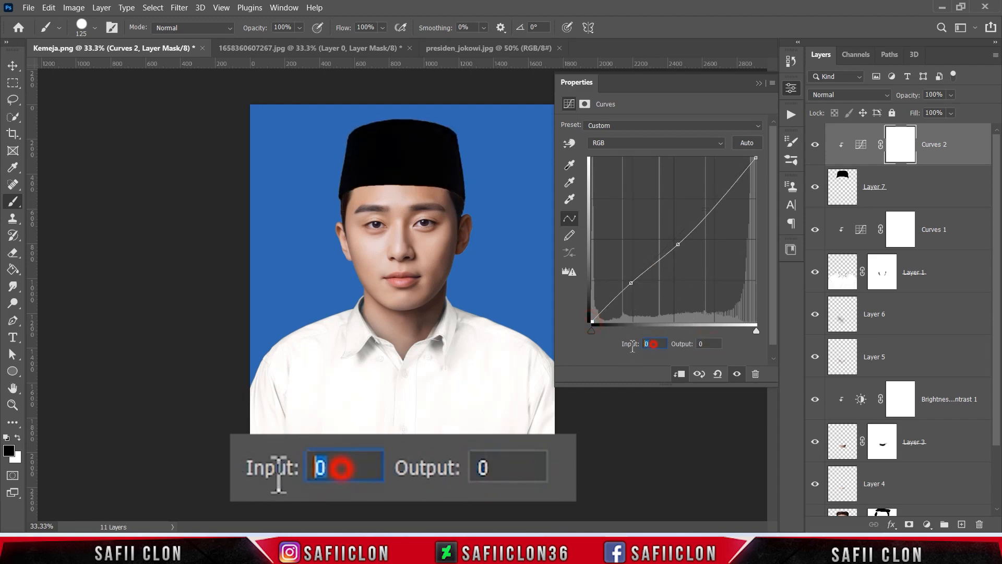
double_click(715, 344)
type("8")
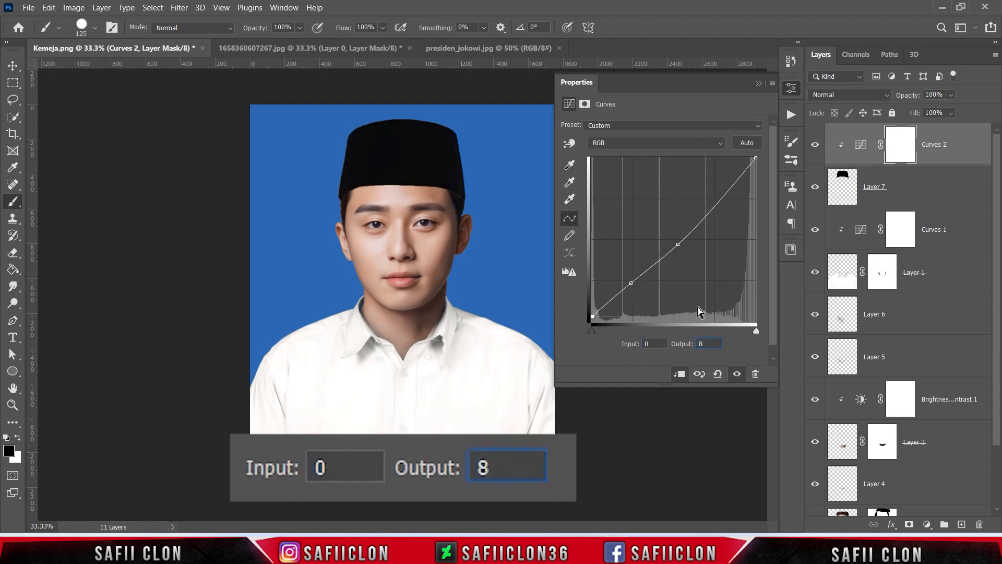
left_click(759, 83)
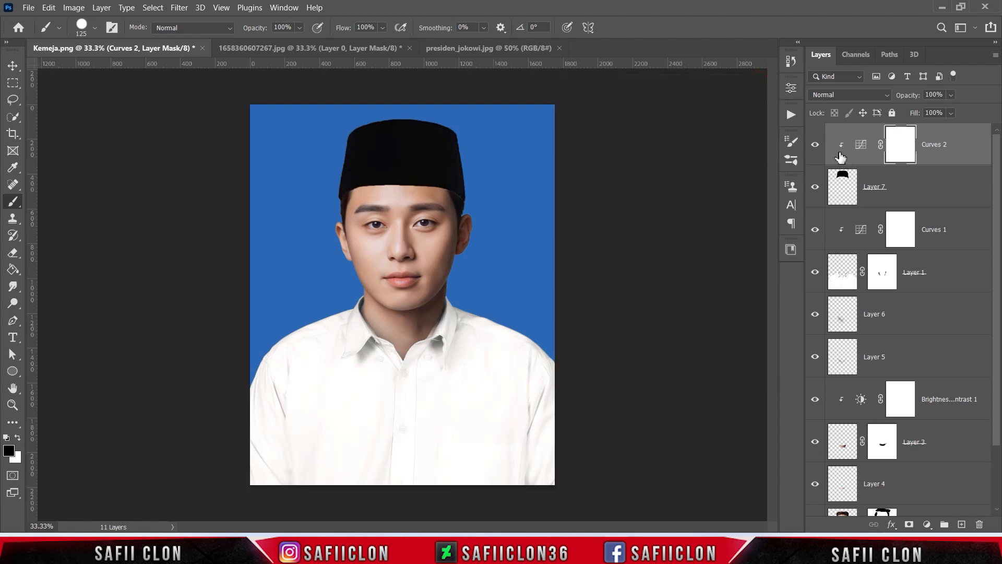
Set up a Soft Round brush at 149 px with 55% opacity for painting on the cap's Curves mask
left_click(815, 148)
right_click(13, 201)
left_click(67, 202)
left_click(93, 29)
left_click(118, 203)
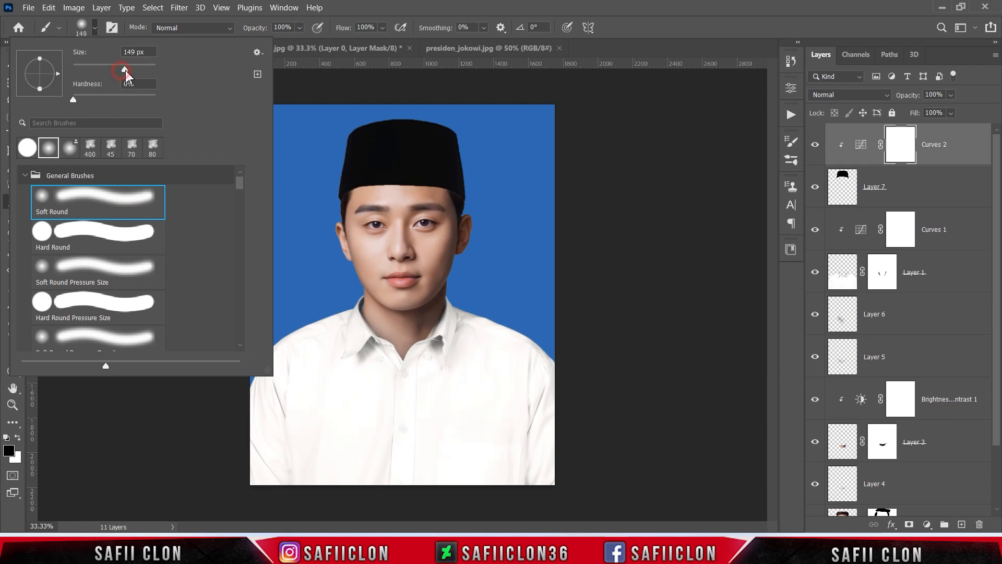
left_click(301, 27)
left_click(300, 28)
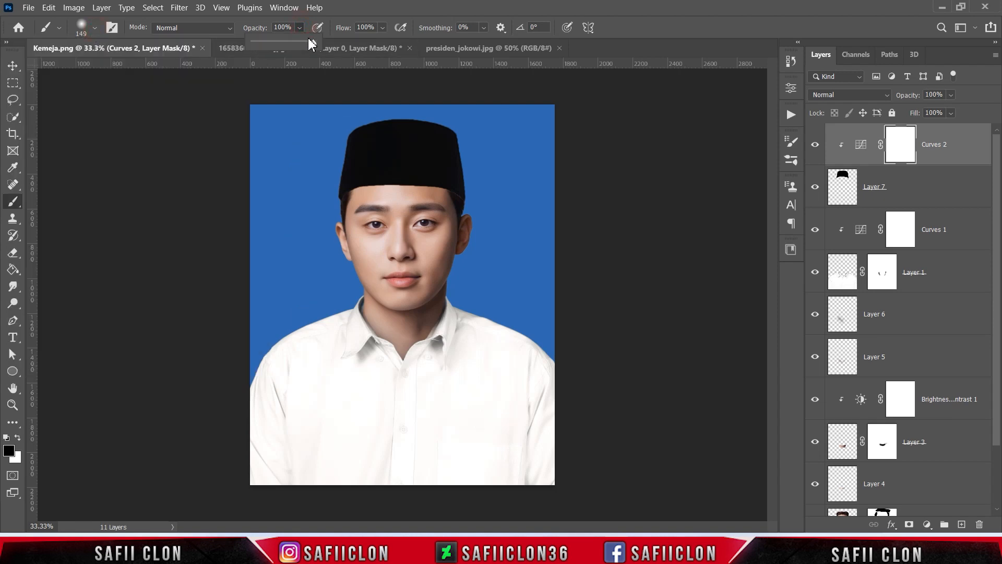
left_click(299, 27)
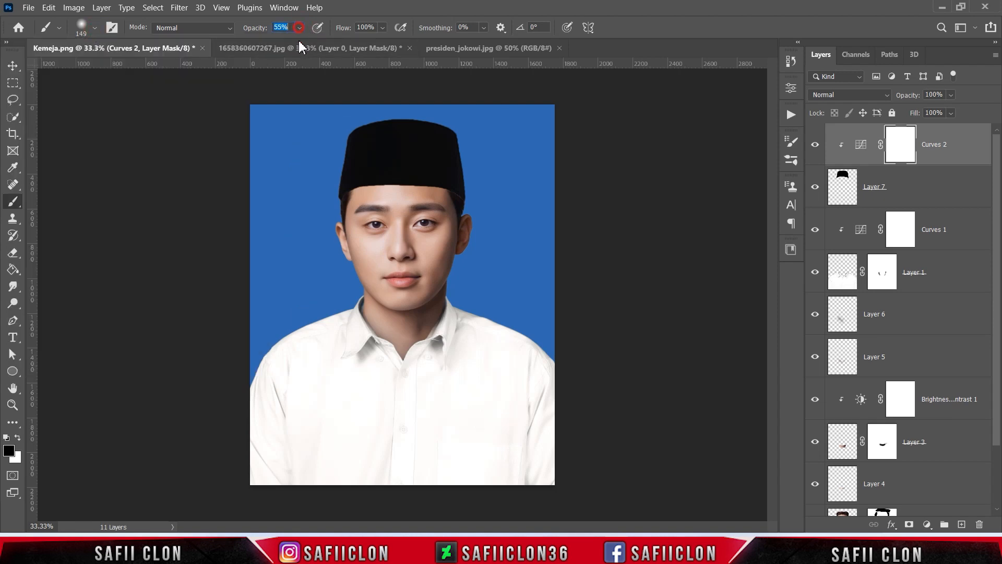
key("Return")
Enlarge the brush to 400 px and paint black on the Curves 2 mask over the right side of the cap
key("bracketright")
key("bracketright")
key("bracketright")
key("bracketright")
key("bracketright")
key("bracketright")
left_click_drag(441, 140, 470, 199)
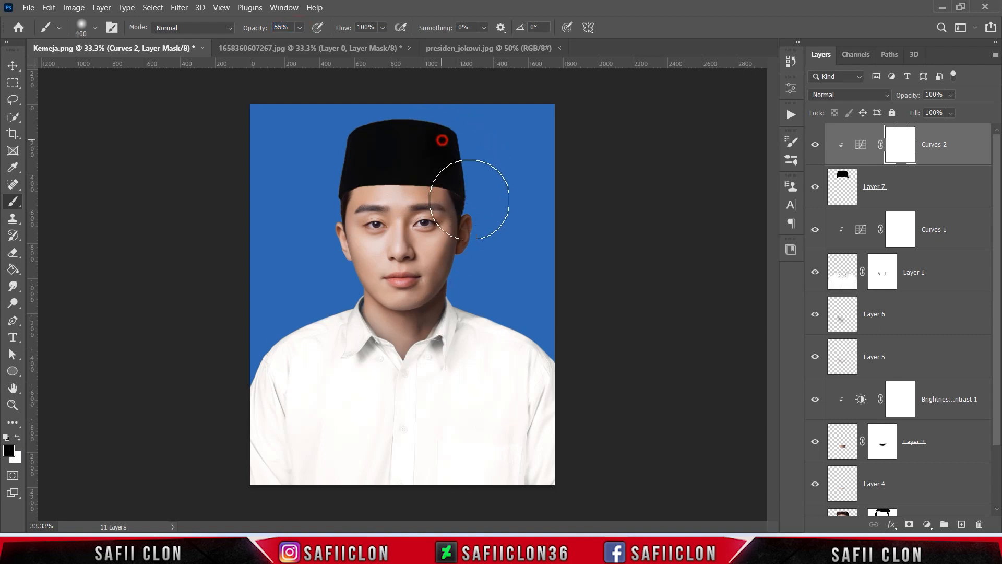
left_click_drag(466, 142, 503, 224)
mouse_move(496, 150)
left_mouse_down()
mouse_move(518, 189)
mouse_move(471, 227)
left_mouse_up()
mouse_move(454, 190)
left_mouse_down()
mouse_move(478, 179)
mouse_move(474, 252)
left_mouse_up()
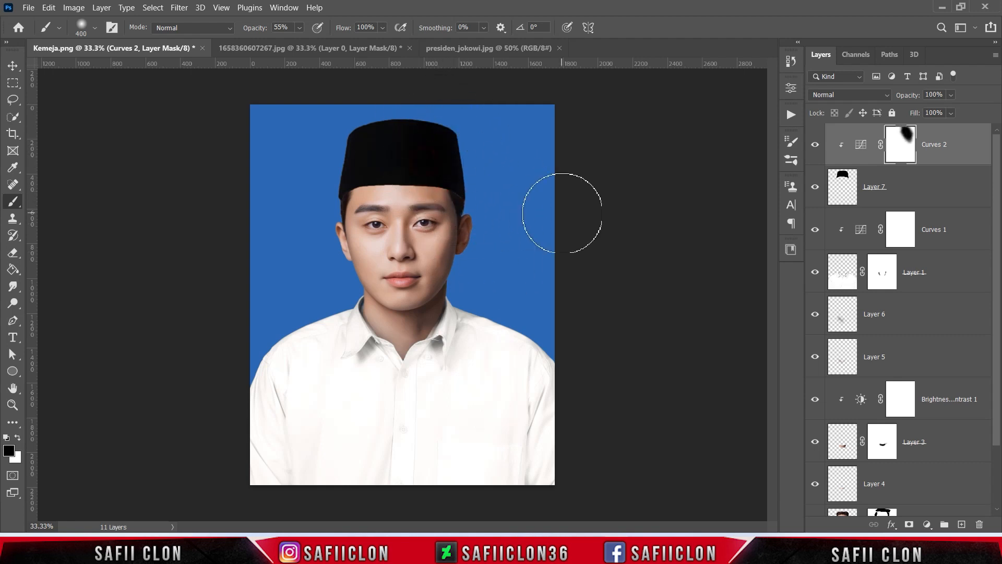
Add a layer mask to the cap layer and choose a 51 px Hard Round brush
left_click(905, 194)
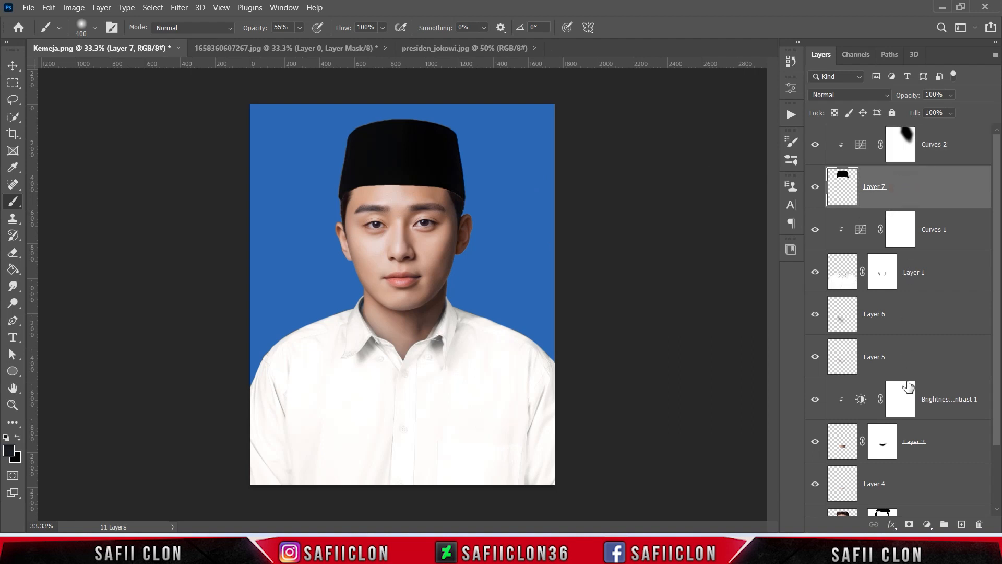
left_click(908, 524)
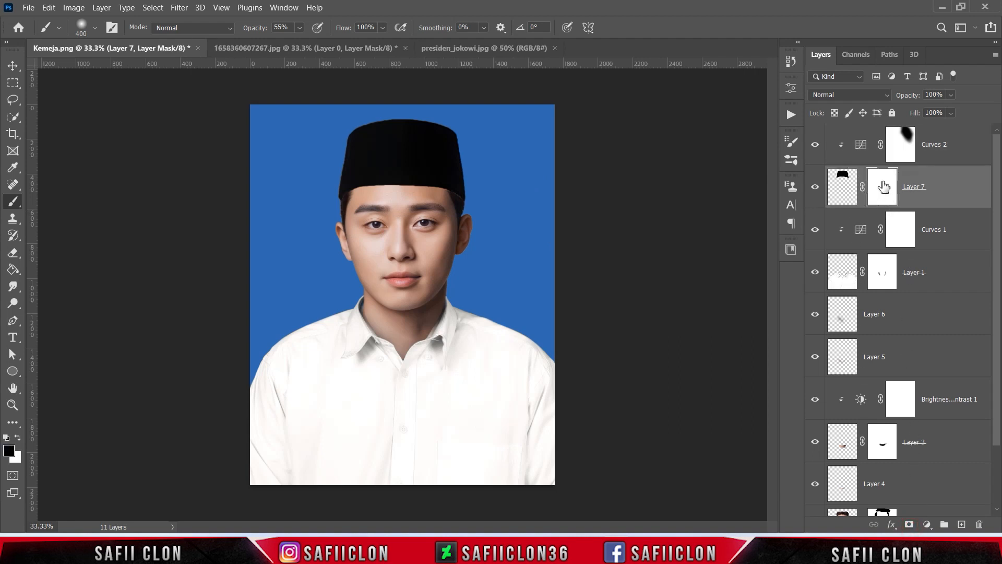
right_click(10, 204)
left_click(41, 197)
left_click(95, 27)
left_click(100, 235)
left_click_drag(143, 68, 97, 70)
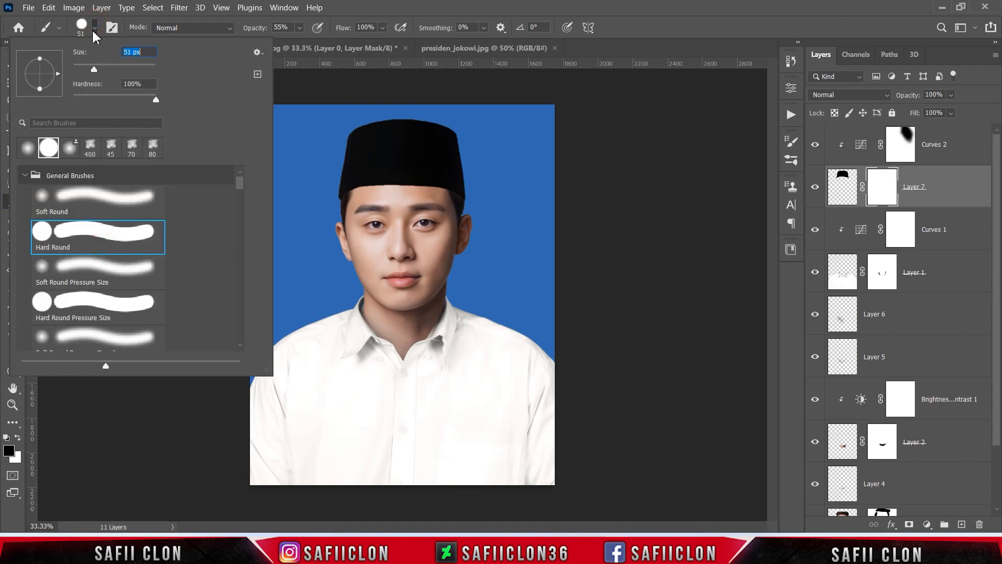
left_click(95, 28)
Raise the brush opacity to 100%, shrink the brush and mask out a small spot at the cap's lower right edge near the temple
left_click(300, 28)
left_click_drag(308, 41, 350, 43)
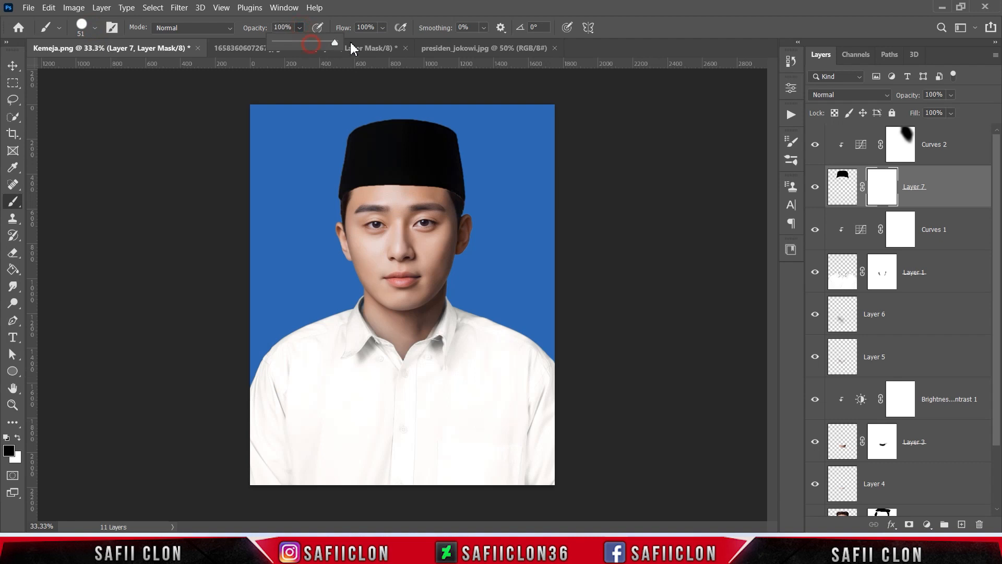
left_click(300, 26)
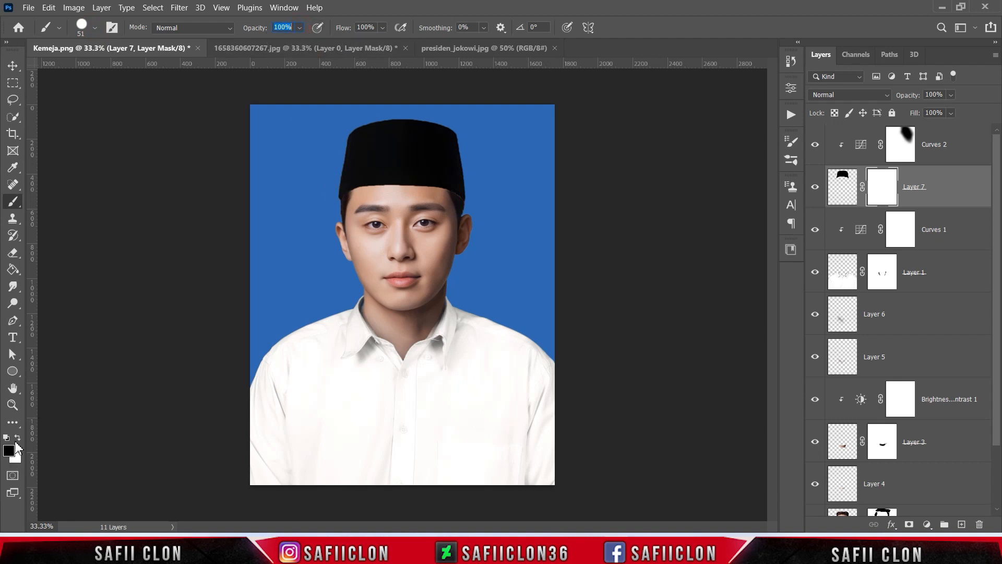
key("Return")
key("bracketleft")
key("bracketleft")
key("bracketleft")
key("bracketleft")
key("bracketleft")
left_click_drag(452, 193, 459, 197)
Start a free transform of the cap on Layer 7
key("ctrl+t")
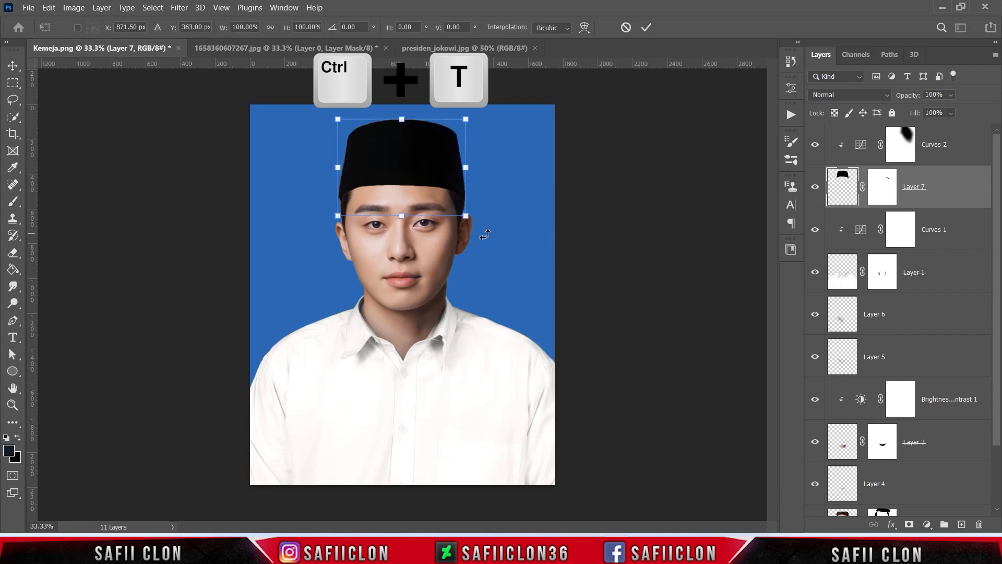